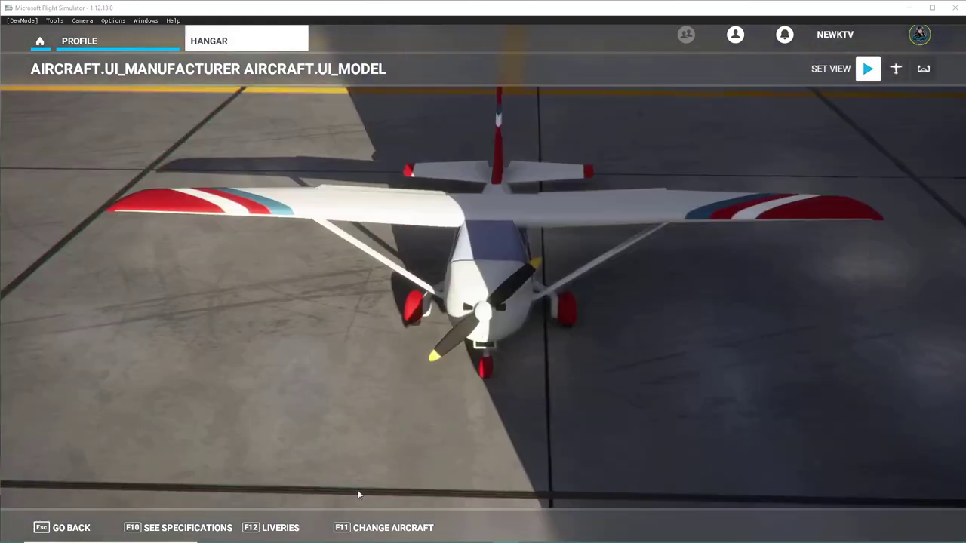
Open aircraft.cfg from the Old Reliable Aircraft folder in Notepad++, examine its general, pilot and FLTSIM sections, and dismiss it
{"action": "key", "text": "super"}
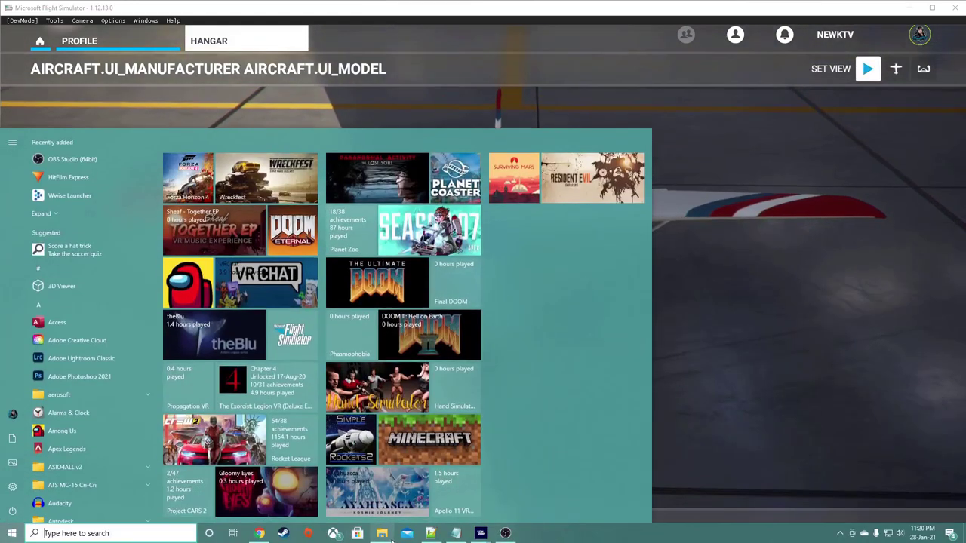
{"action": "left_click", "coordinate": [353, 533]}
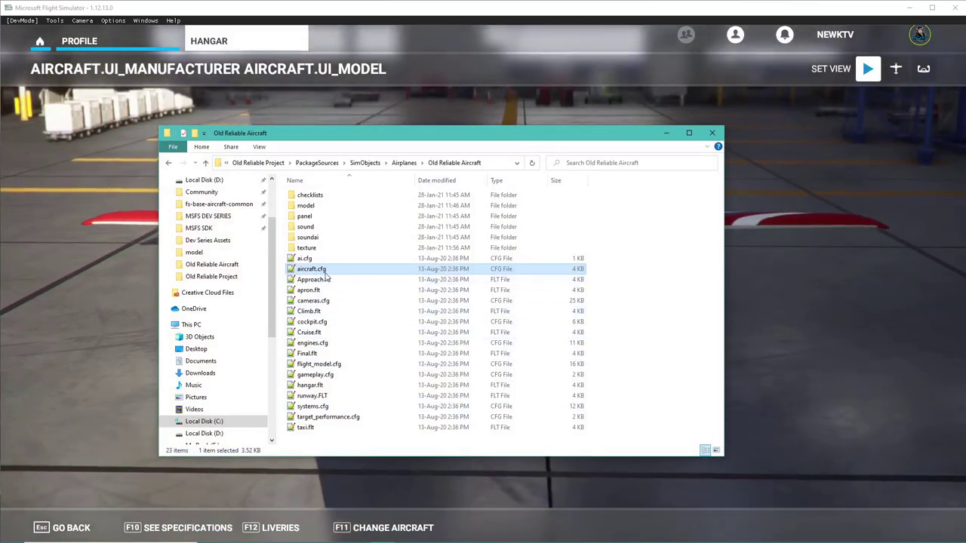
{"action": "double_click", "coordinate": [300, 268]}
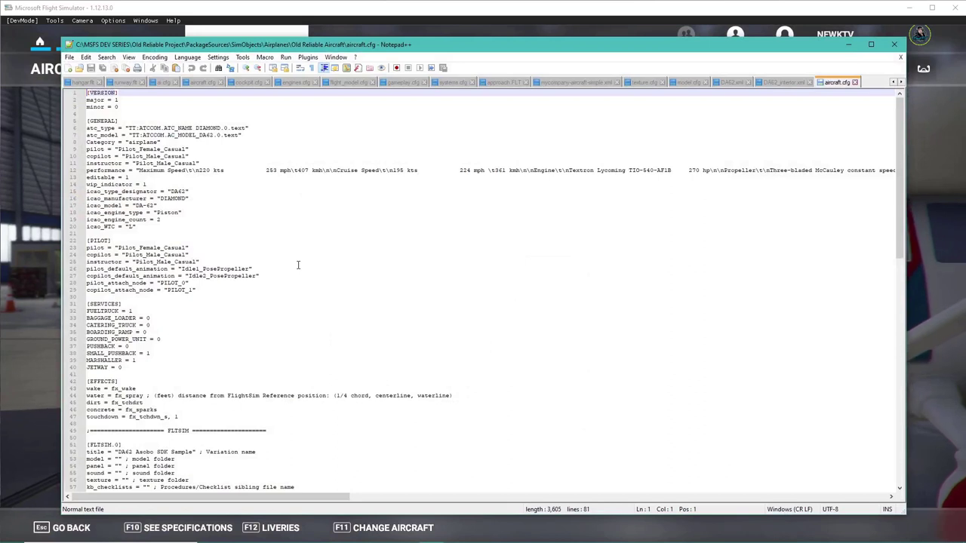
{"action": "scroll", "coordinate": [232, 243], "scroll_direction": "down", "scroll_amount": 6}
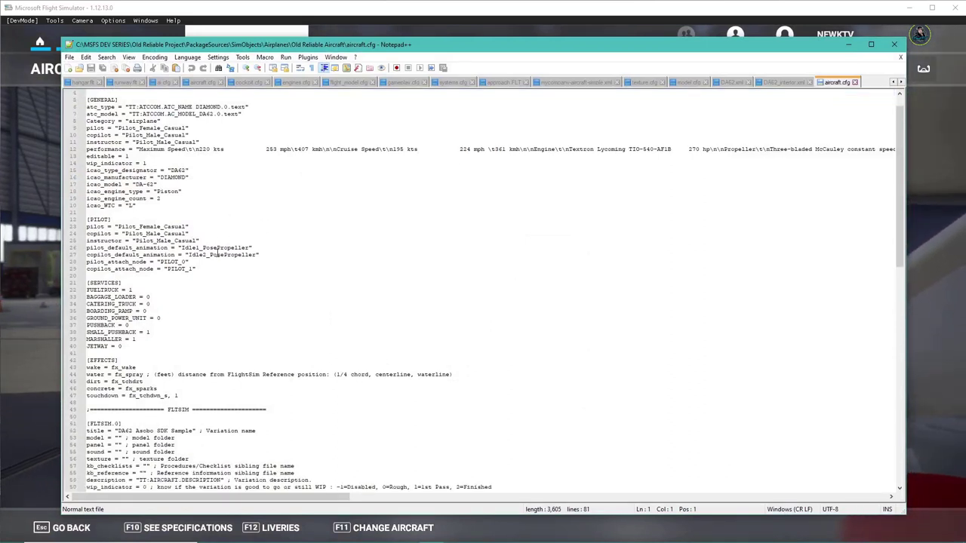
{"action": "scroll", "coordinate": [362, 404], "scroll_direction": "down", "scroll_amount": 11}
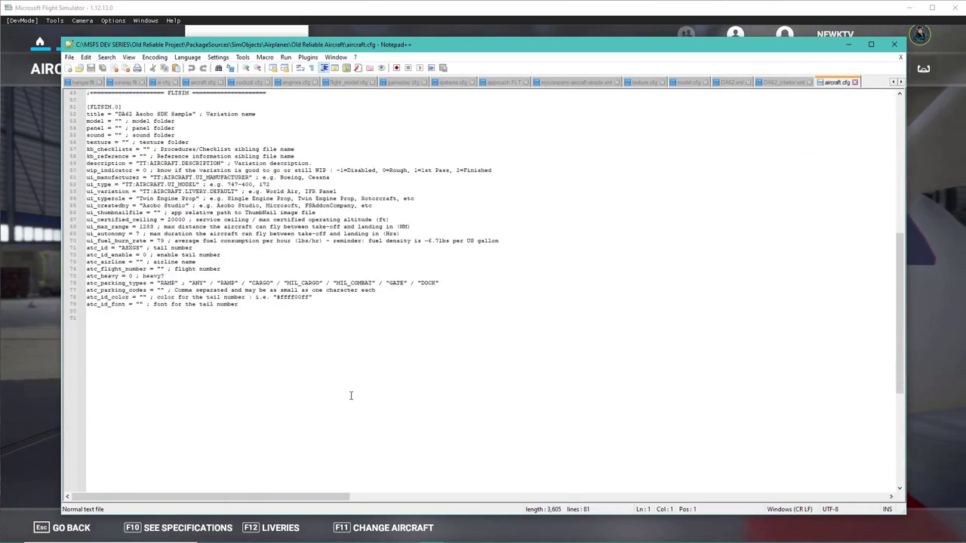
{"action": "scroll", "coordinate": [352, 322], "scroll_direction": "up", "scroll_amount": 3}
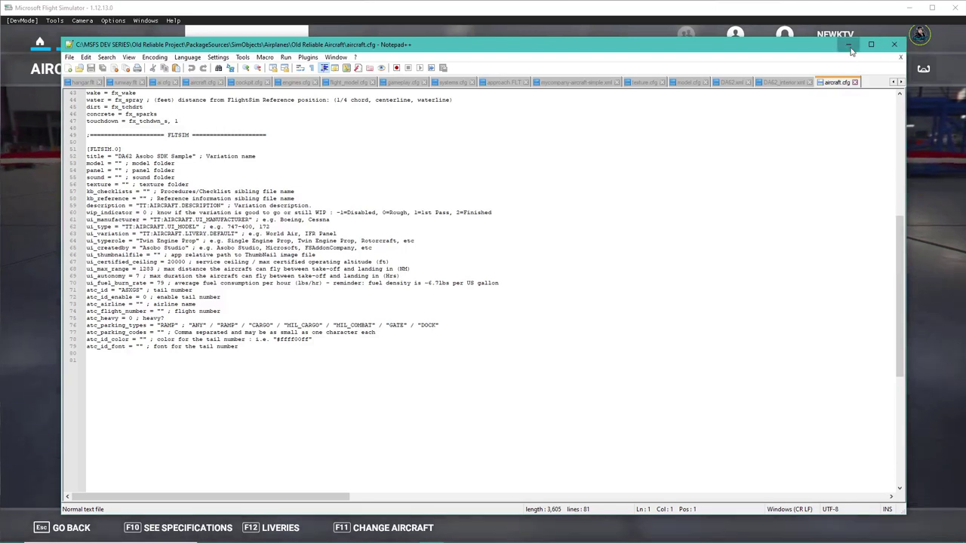
{"action": "left_click", "coordinate": [893, 45]}
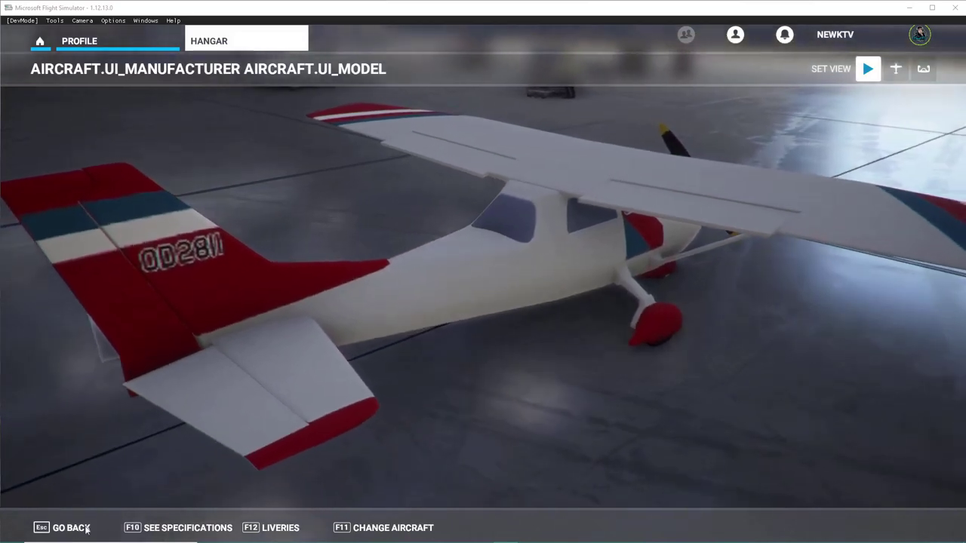
Leave the hangar for the world map and choose PHNG Kaneohe Bay MCAS as the departure airport
{"action": "left_click", "coordinate": [71, 529]}
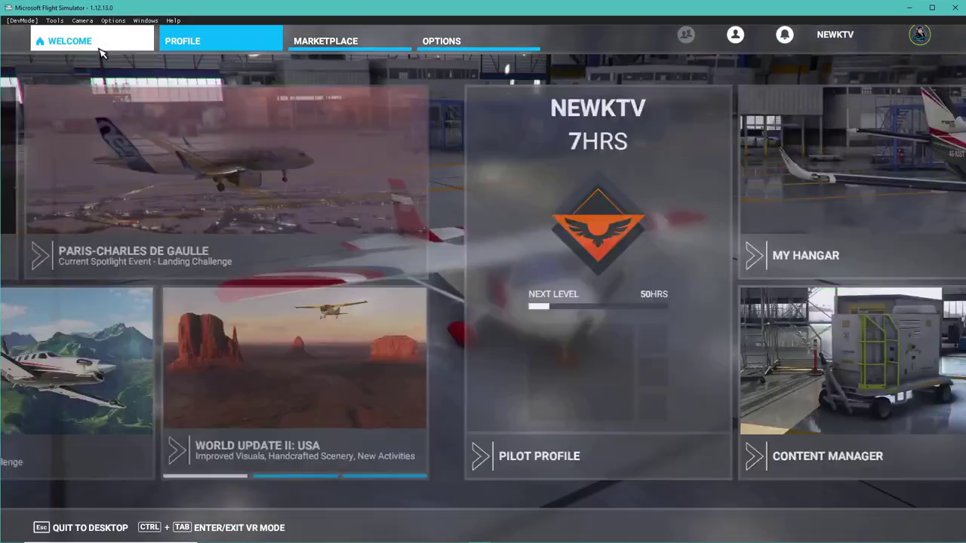
{"action": "left_click", "coordinate": [101, 49]}
{"action": "left_click", "coordinate": [287, 185]}
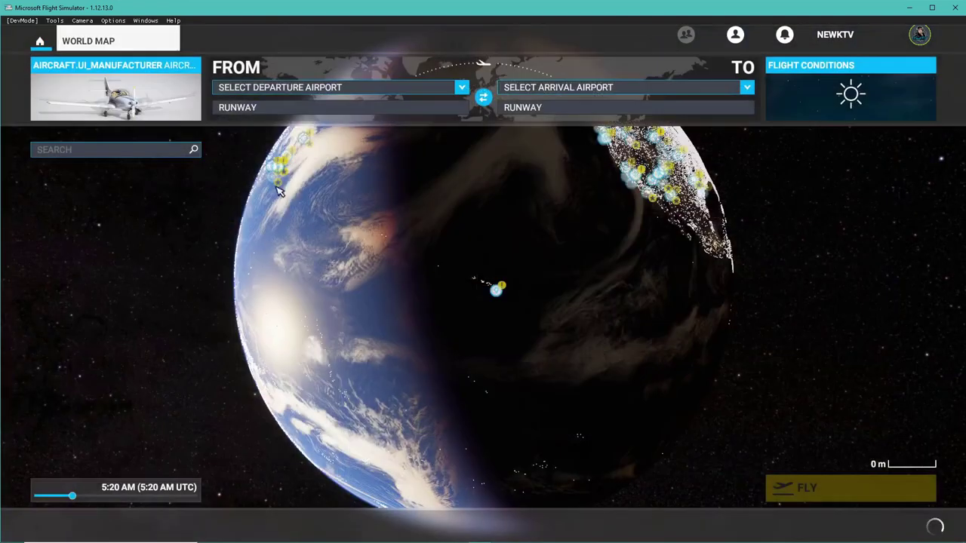
{"action": "left_click", "coordinate": [360, 95]}
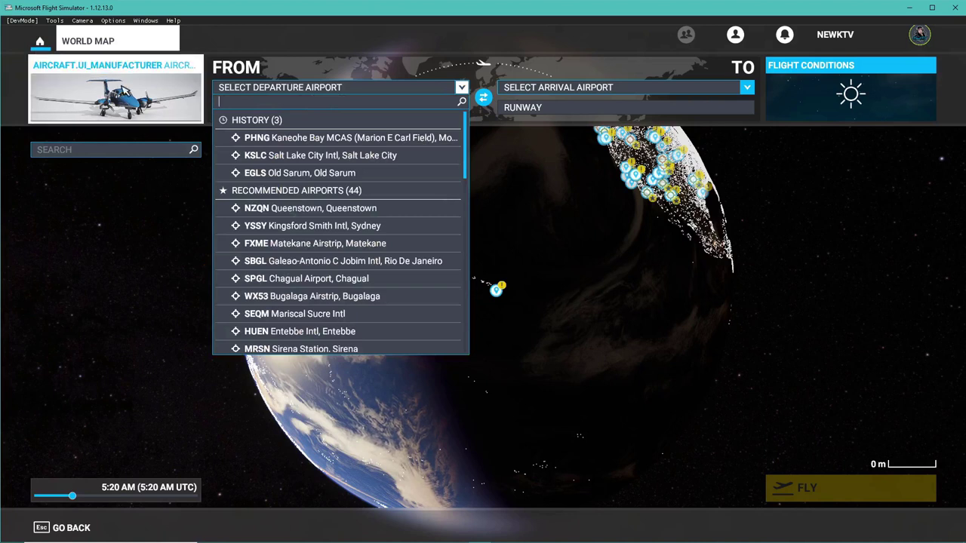
{"action": "scroll", "coordinate": [324, 211], "scroll_direction": "down", "scroll_amount": 8}
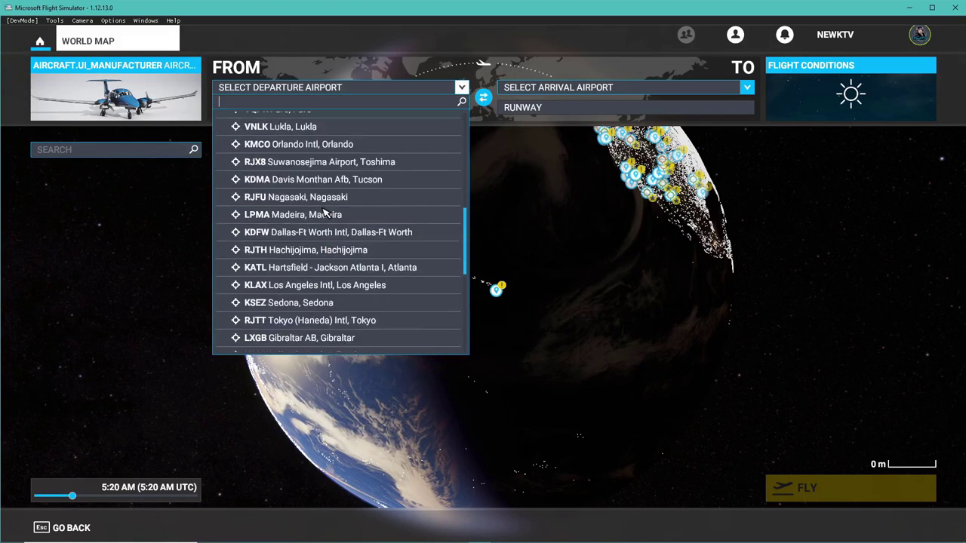
{"action": "scroll", "coordinate": [325, 211], "scroll_direction": "up", "scroll_amount": 5}
{"action": "scroll", "coordinate": [324, 212], "scroll_direction": "up", "scroll_amount": 4}
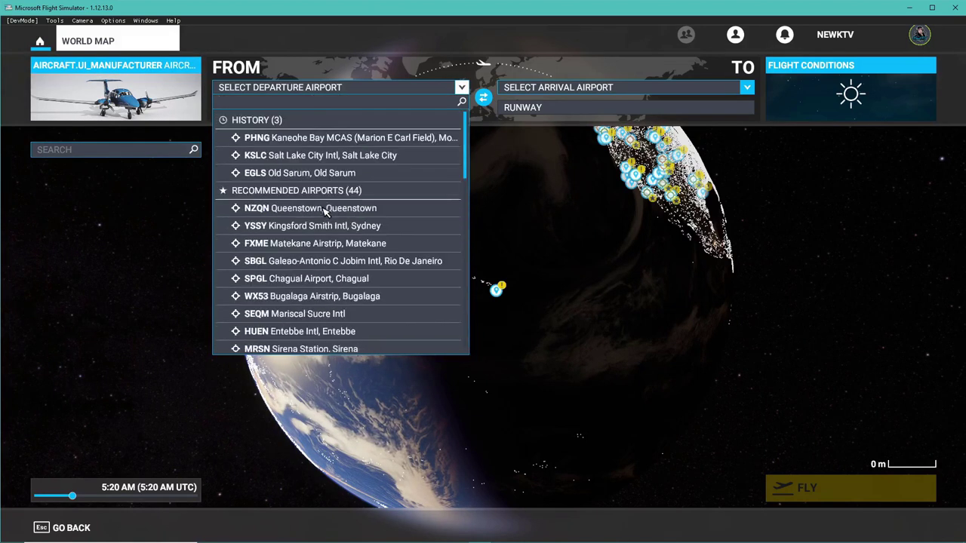
{"action": "left_click", "coordinate": [324, 134]}
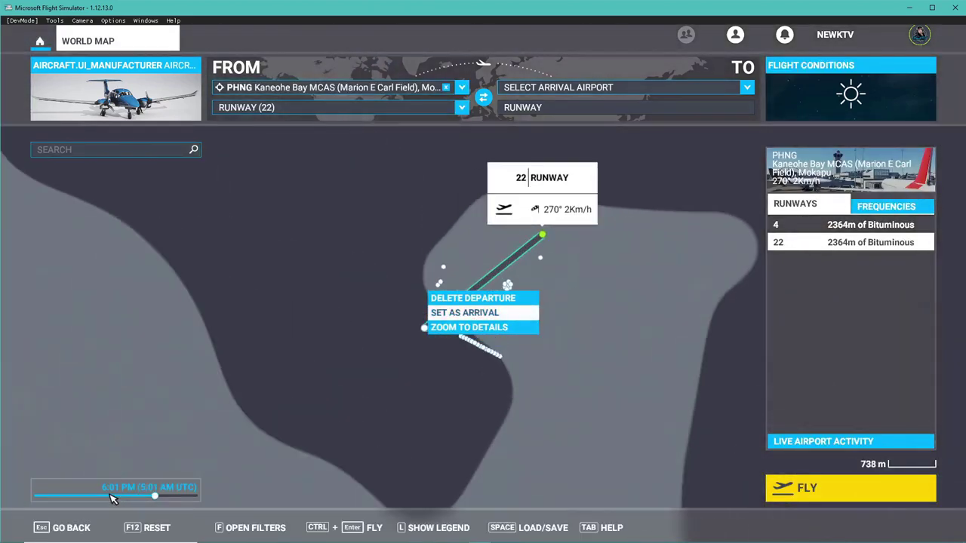
Set the departure time to about 11:16 AM local and start the flight on the runway
{"action": "left_click", "coordinate": [114, 498]}
{"action": "left_click", "coordinate": [785, 489]}
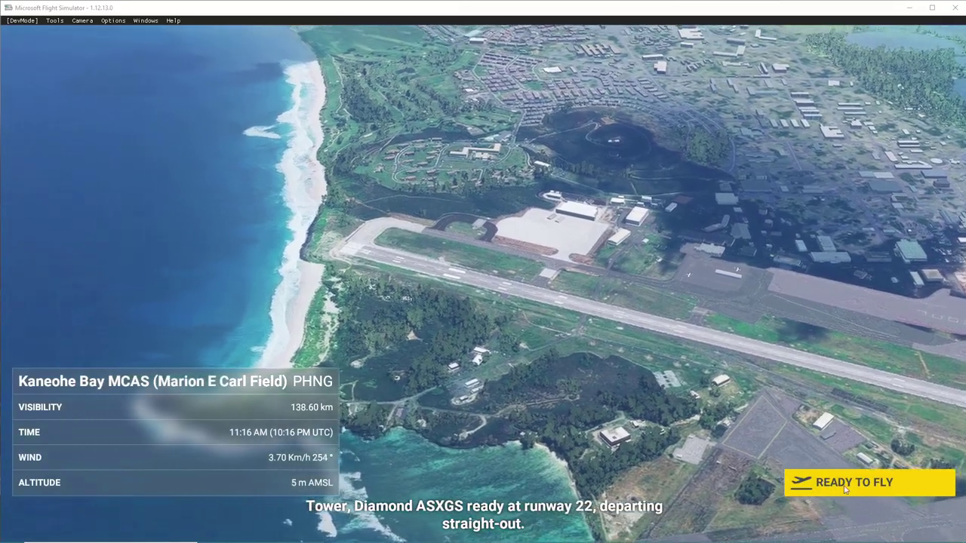
{"action": "left_click", "coordinate": [840, 486]}
{"action": "left_click", "coordinate": [831, 485]}
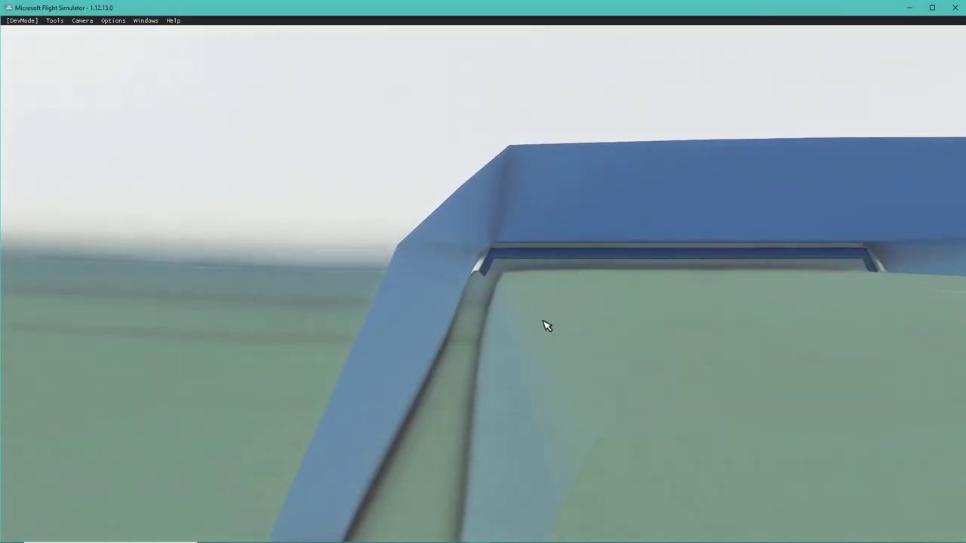
Switch from the cockpit to the external camera and inspect the aircraft on the runway from several sides
{"action": "mouse_move", "coordinate": [437, 65]}
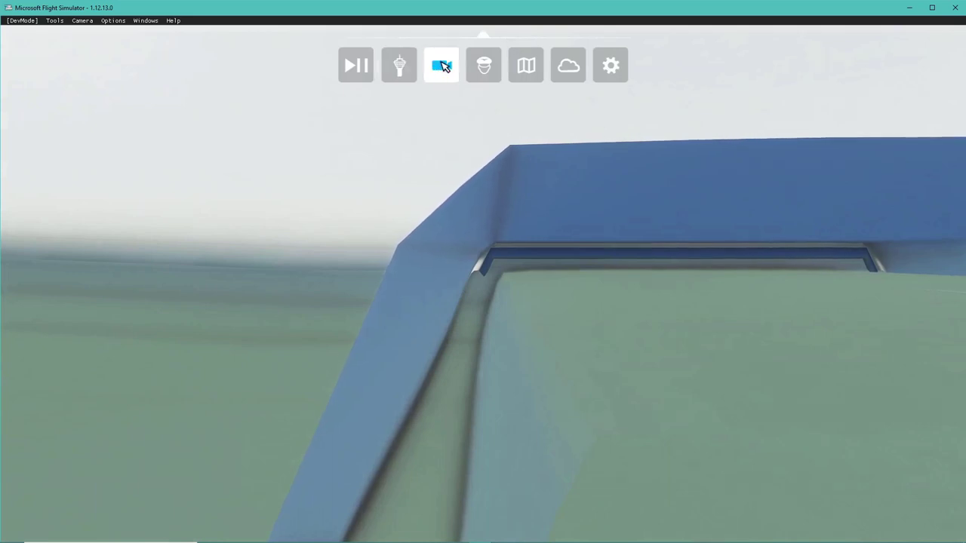
{"action": "left_click", "coordinate": [443, 72]}
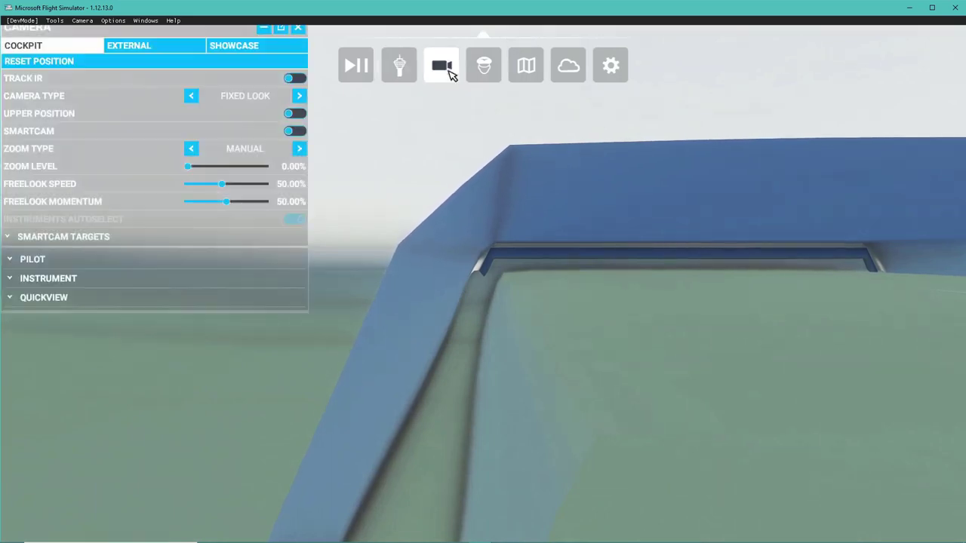
{"action": "left_click", "coordinate": [205, 46]}
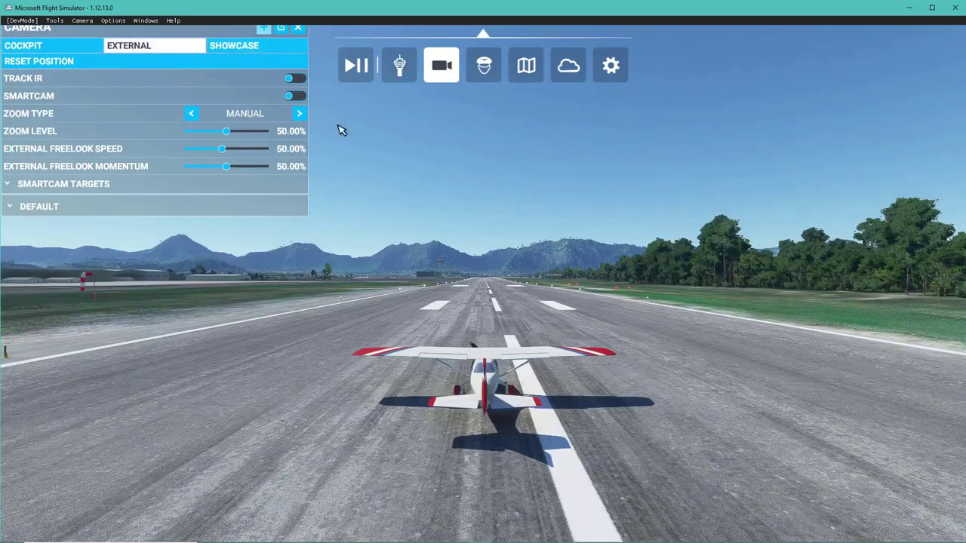
{"action": "right_click_drag", "start_coordinate": [412, 367], "coordinate": [409, 366]}
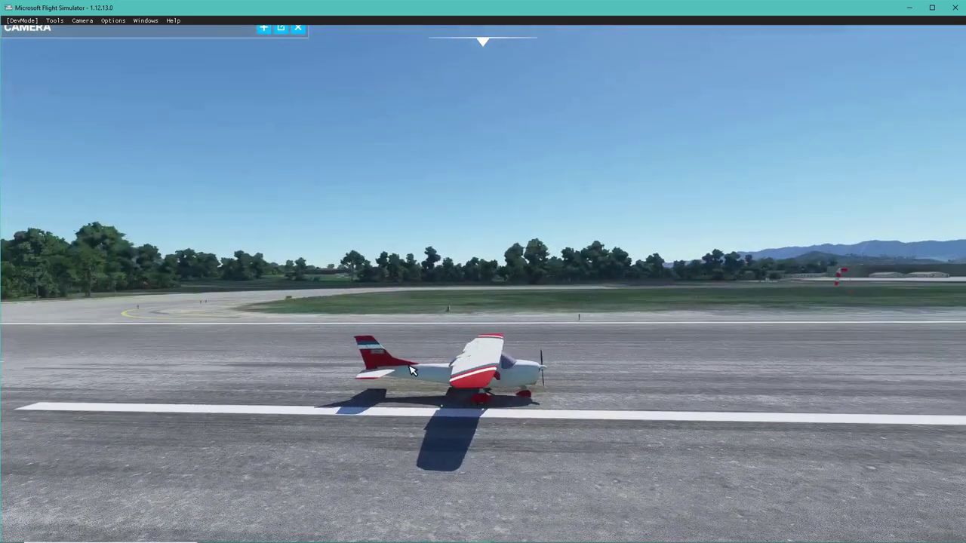
{"action": "scroll", "coordinate": [274, 440], "scroll_direction": "up", "scroll_amount": 5}
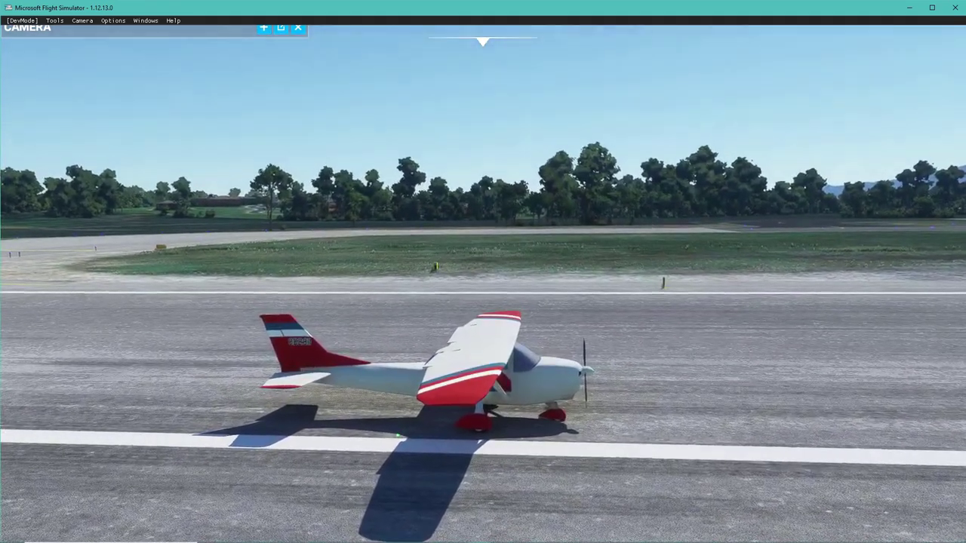
{"action": "key", "text": "alt+Tab"}
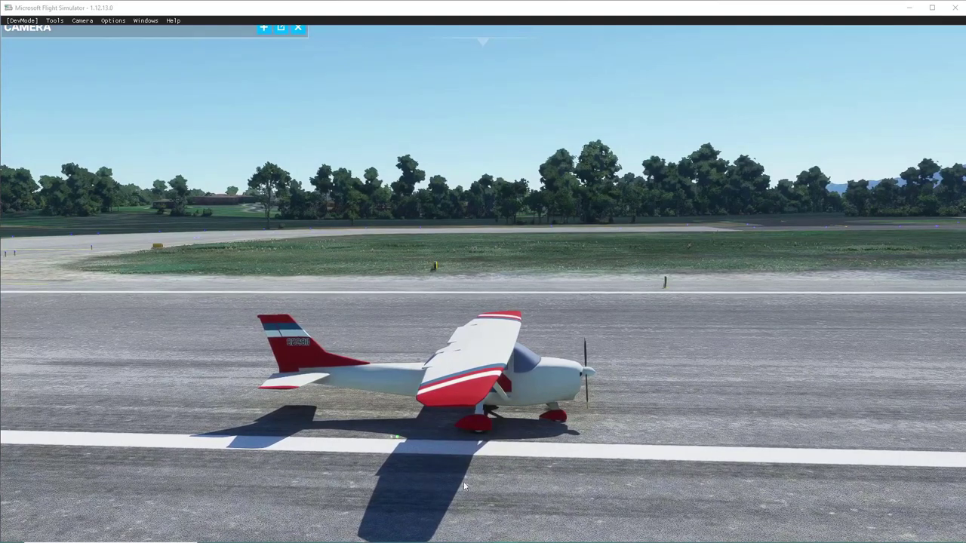
{"action": "left_click", "coordinate": [464, 486]}
{"action": "right_click_drag", "start_coordinate": [508, 453], "coordinate": [445, 453]}
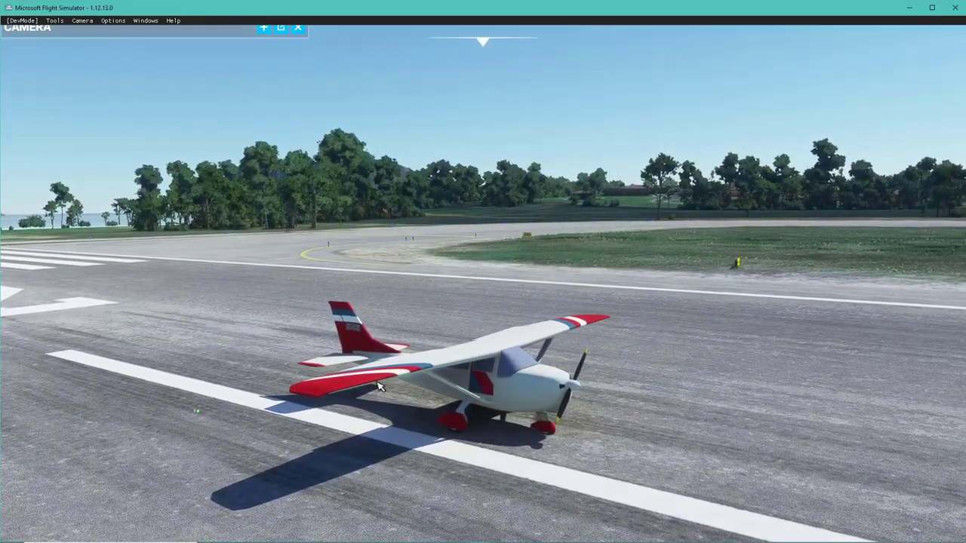
{"action": "mouse_move", "coordinate": [385, 475]}
{"action": "right_mouse_down"}
{"action": "mouse_move", "coordinate": [320, 474]}
{"action": "mouse_move", "coordinate": [562, 474]}
{"action": "mouse_move", "coordinate": [398, 474]}
{"action": "right_mouse_up"}
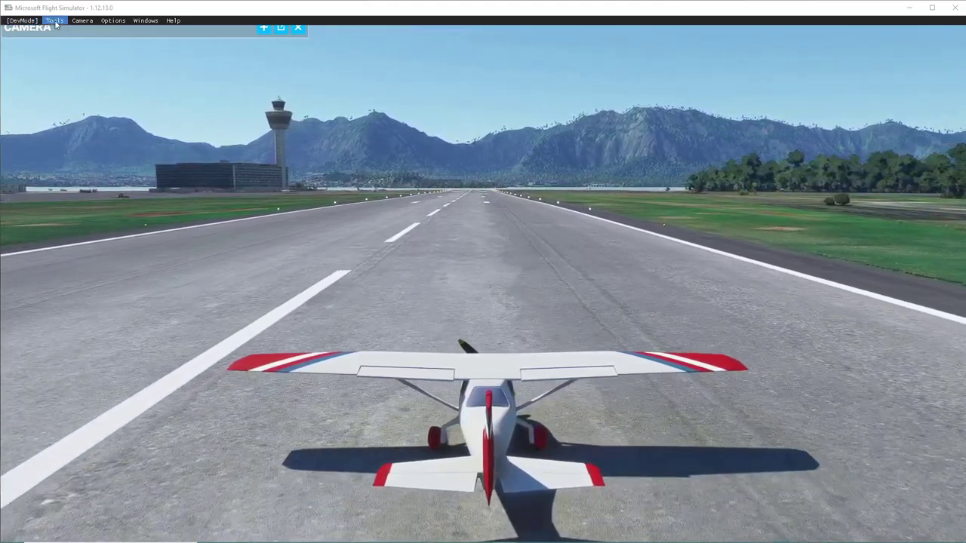
Open the developer mode Aircraft Editor for the loaded aircraft
{"action": "left_click", "coordinate": [113, 21]}
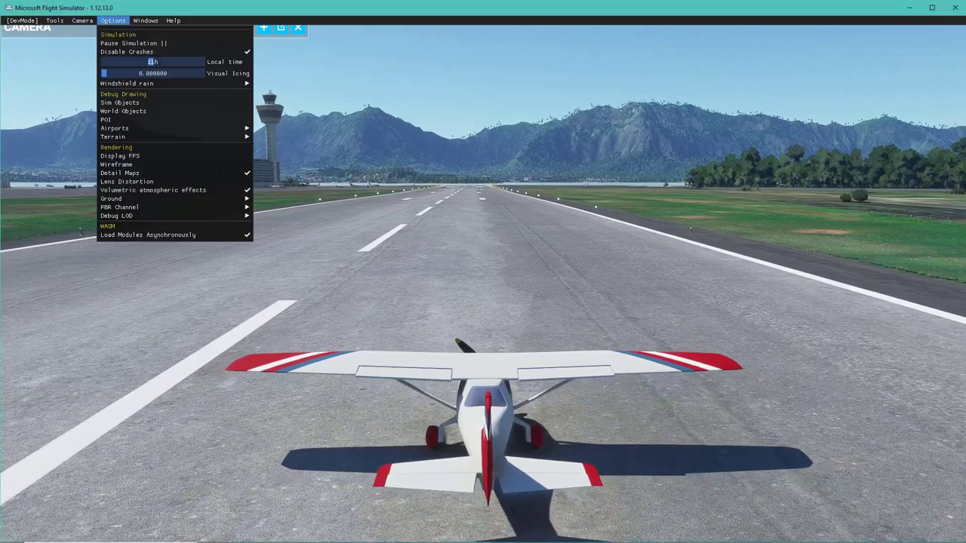
{"action": "left_click", "coordinate": [57, 23]}
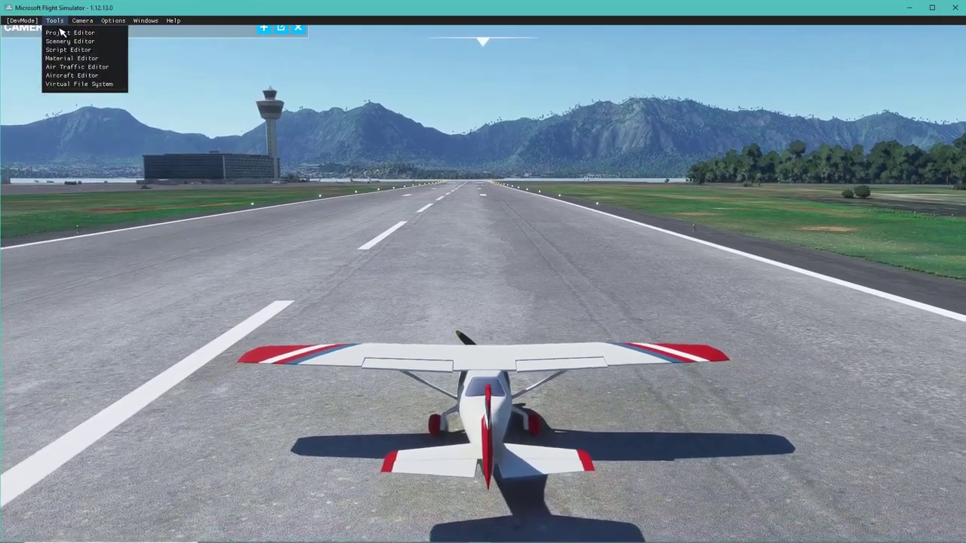
{"action": "left_click", "coordinate": [73, 77]}
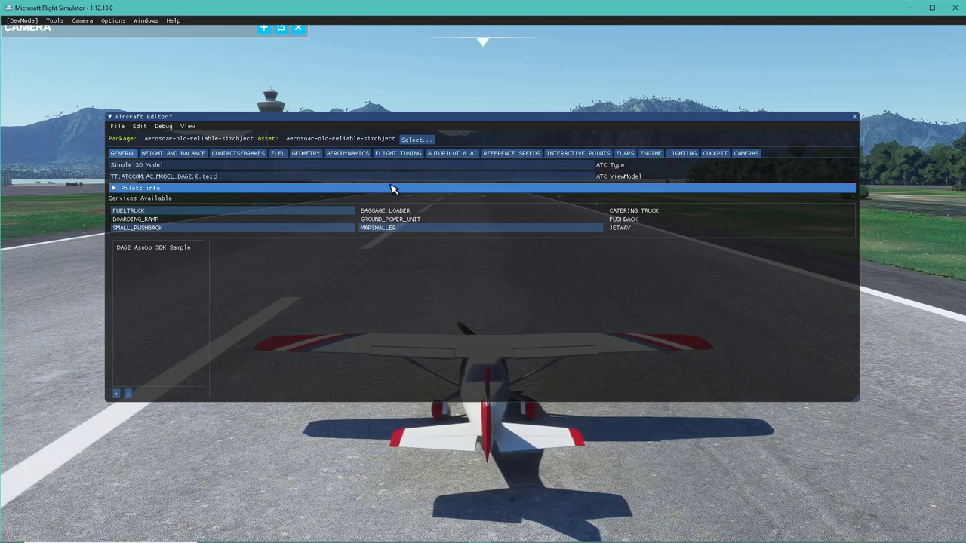
Replace the ATC ViewModel text in the aircraft's general settings with "Old Reliable"
{"action": "key", "text": "BackSpace"}
{"action": "key", "text": "BackSpace"}
{"action": "key", "text": "BackSpace"}
{"action": "key", "text": "BackSpace"}
{"action": "key", "text": "BackSpace"}
{"action": "key", "text": "BackSpace"}
{"action": "key", "text": "BackSpace"}
{"action": "key", "text": "BackSpace"}
{"action": "key", "text": "BackSpace"}
{"action": "key", "text": "BackSpace"}
{"action": "key", "text": "BackSpace"}
{"action": "key", "text": "BackSpace"}
{"action": "key", "text": "BackSpace"}
{"action": "key", "text": "BackSpace"}
{"action": "key", "text": "BackSpace"}
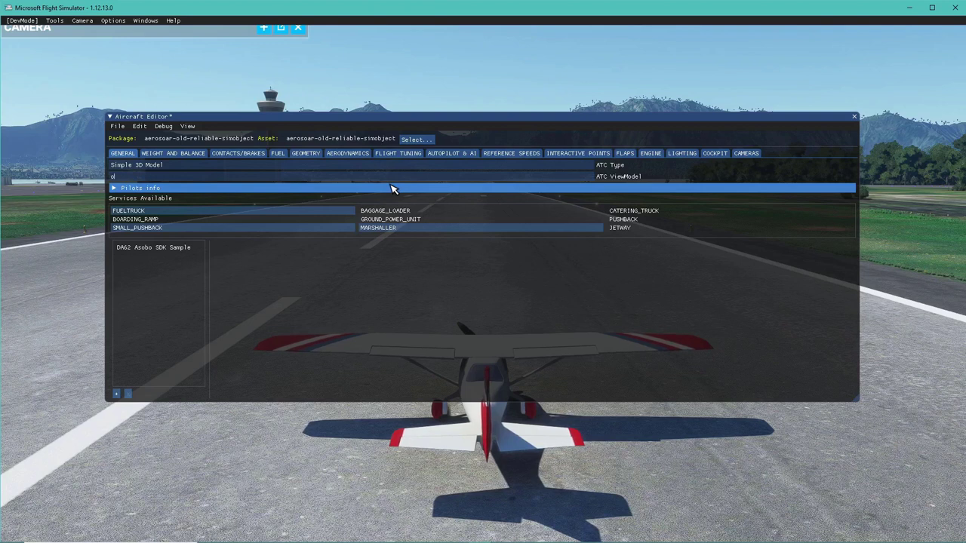
{"action": "type", "text": "ble"}
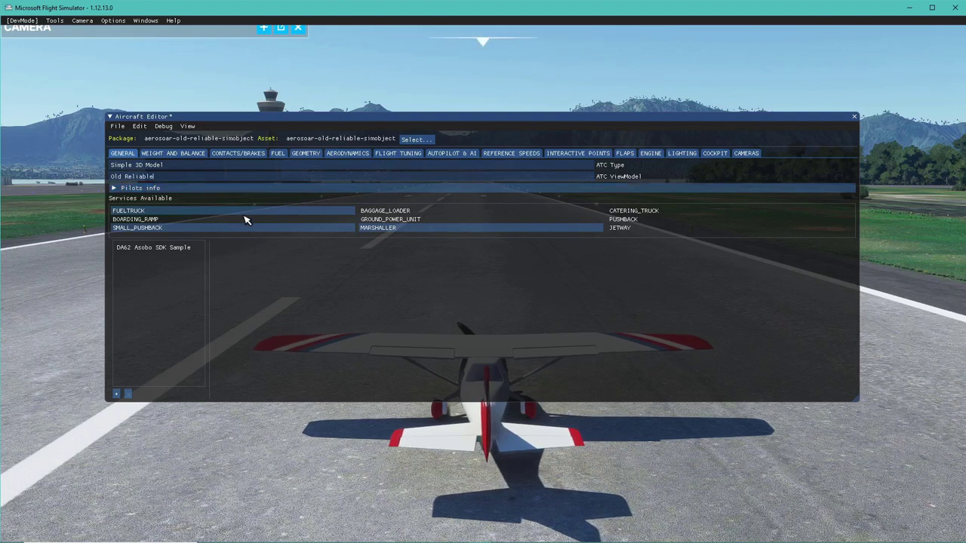
Expand the Pilots info section and examine the pilot and copilot models, default animations and attach nodes
{"action": "left_click", "coordinate": [115, 189]}
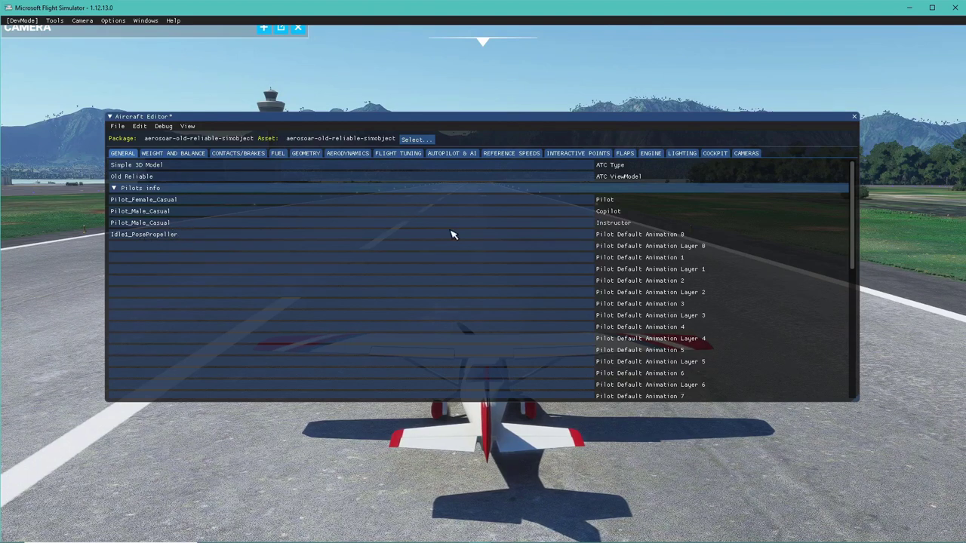
{"action": "scroll", "coordinate": [540, 225], "scroll_direction": "down", "scroll_amount": 5}
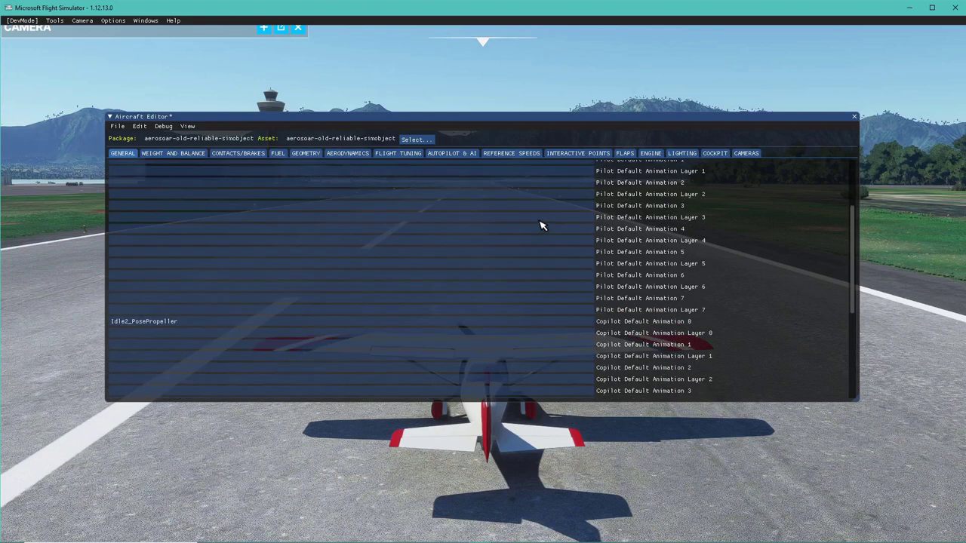
{"action": "scroll", "coordinate": [540, 225], "scroll_direction": "down", "scroll_amount": 5}
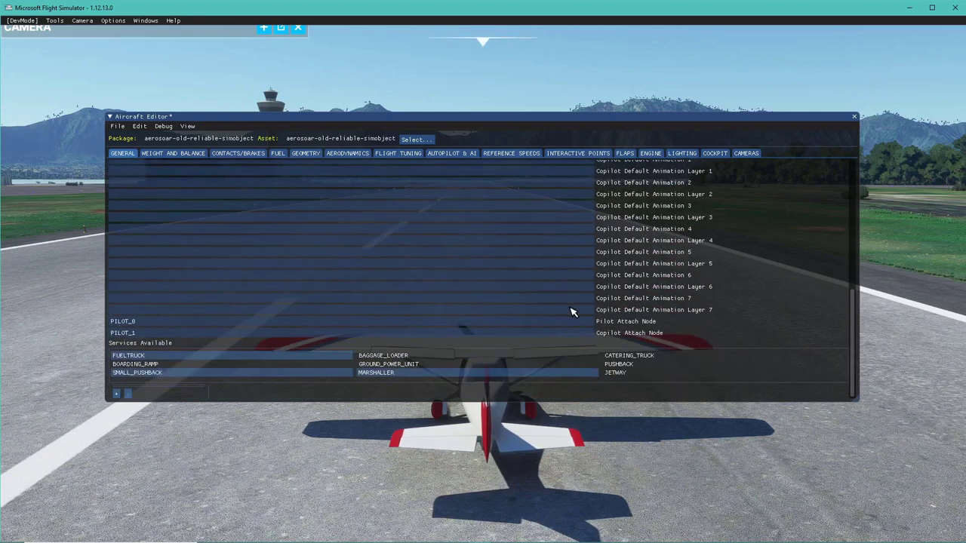
{"action": "scroll", "coordinate": [572, 308], "scroll_direction": "up", "scroll_amount": 4}
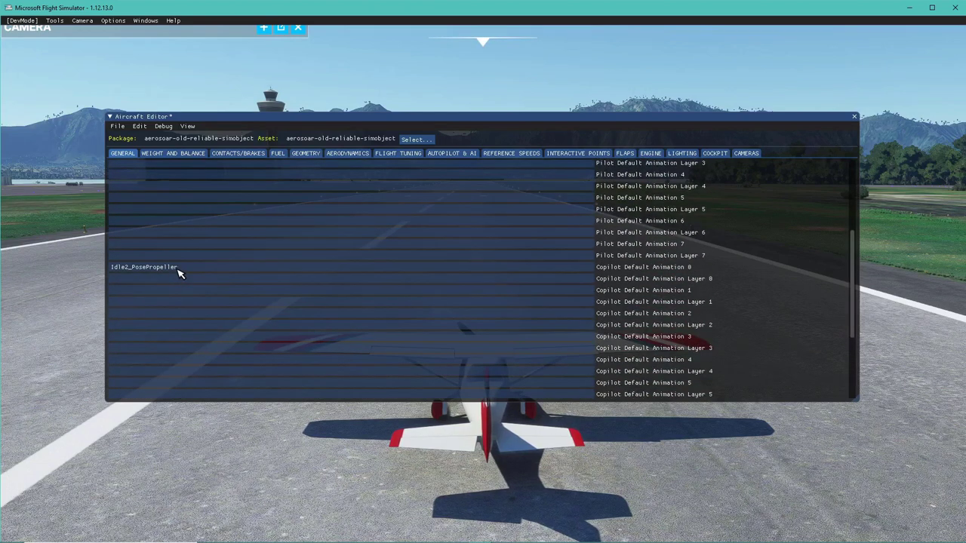
{"action": "scroll", "coordinate": [181, 274], "scroll_direction": "down", "scroll_amount": 1}
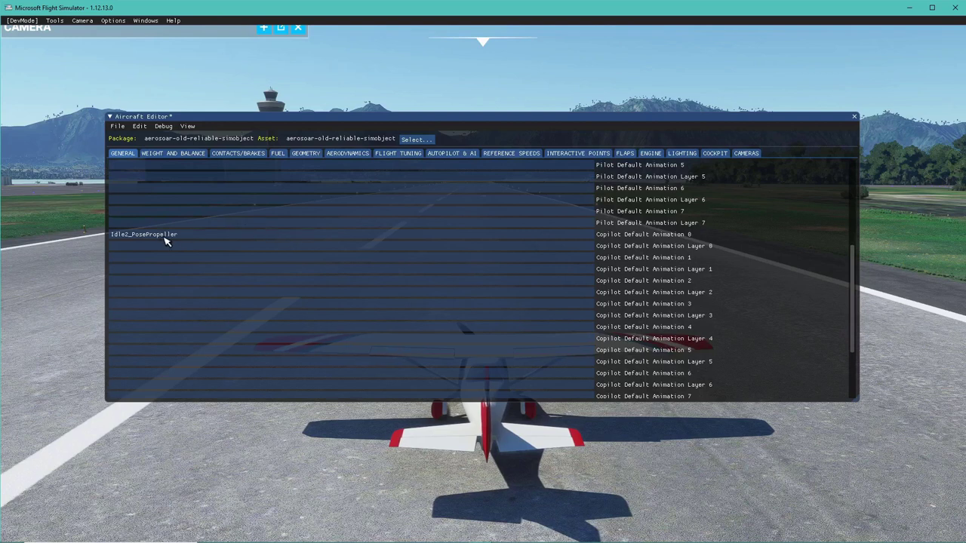
{"action": "scroll", "coordinate": [193, 238], "scroll_direction": "down", "scroll_amount": 2}
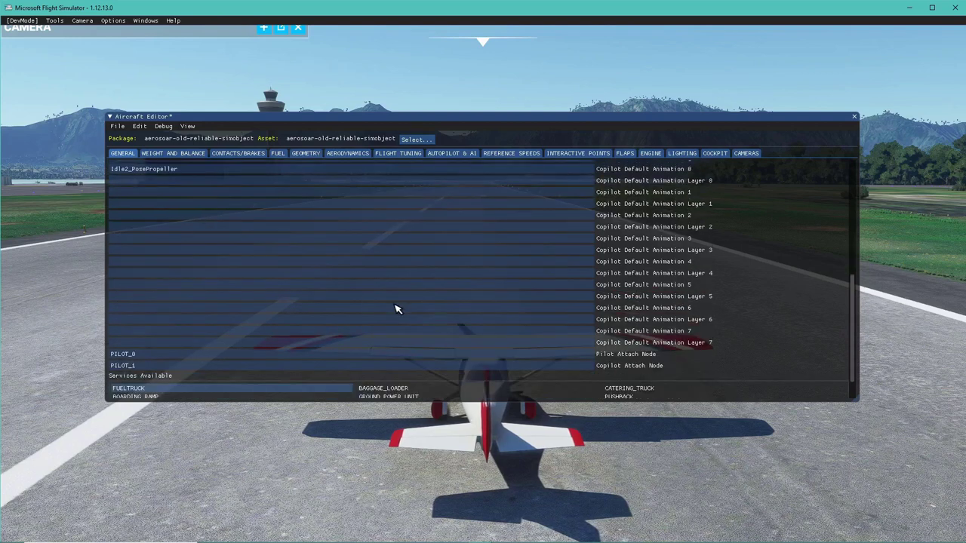
{"action": "scroll", "coordinate": [399, 306], "scroll_direction": "up", "scroll_amount": 4}
{"action": "scroll", "coordinate": [398, 306], "scroll_direction": "up", "scroll_amount": 5}
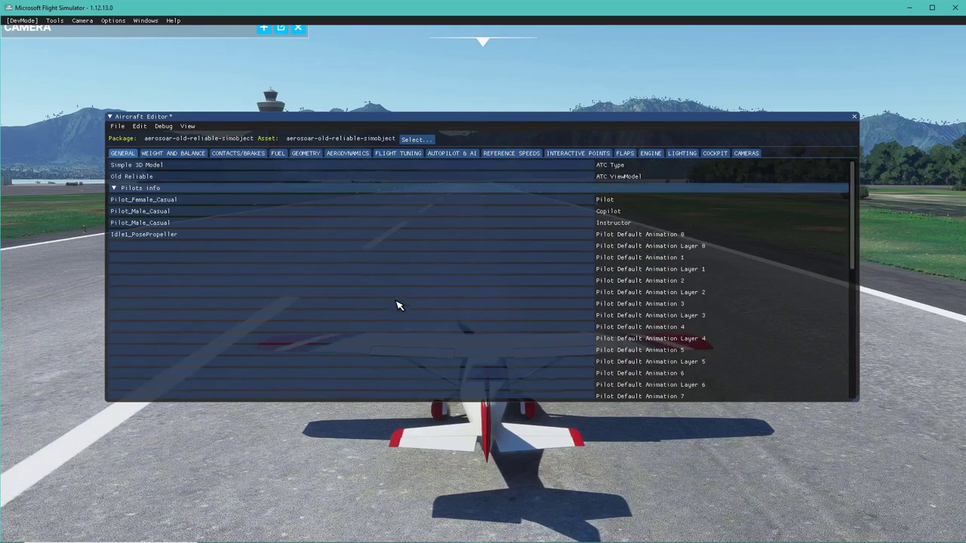
Collapse the Pilots info section and add GROUND_POWER_UNIT to the aircraft's available services
{"action": "left_click", "coordinate": [115, 190]}
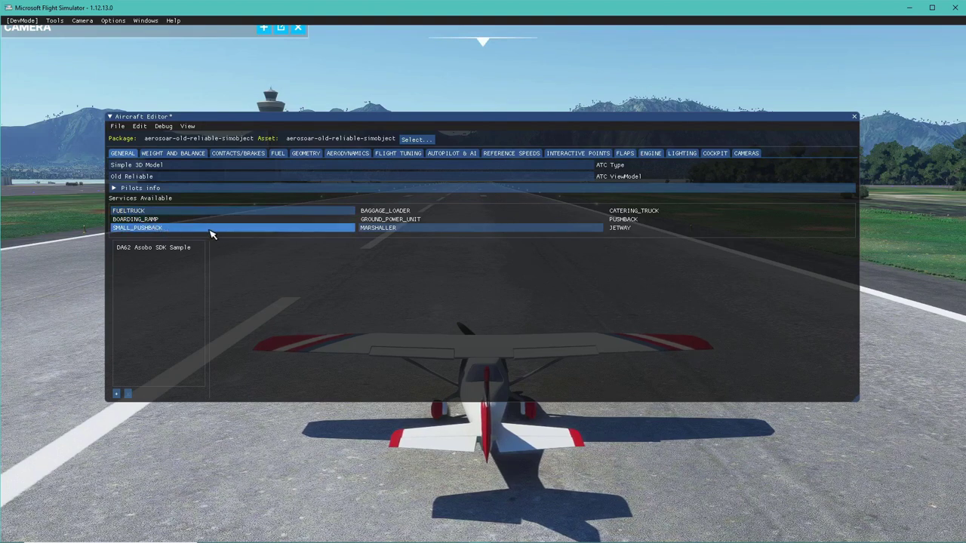
{"action": "left_click", "coordinate": [452, 228]}
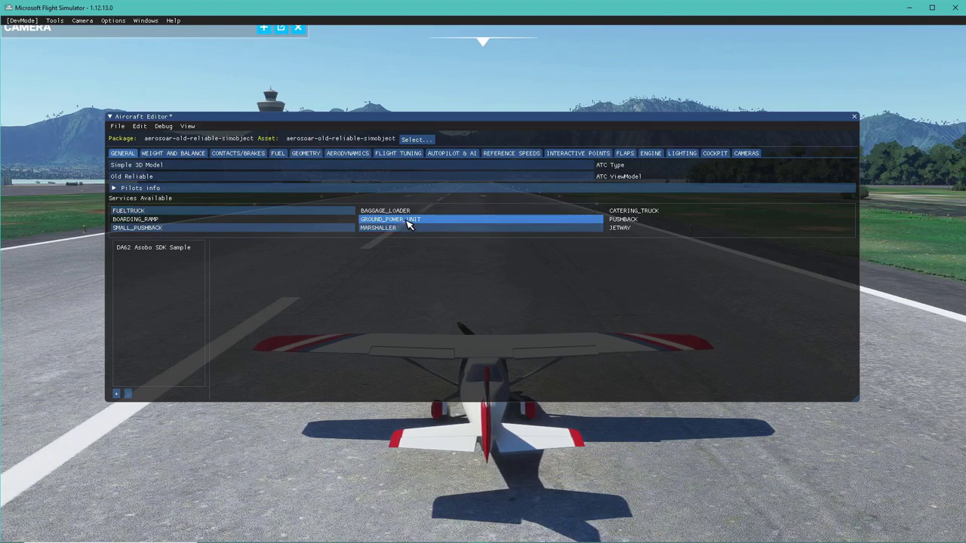
{"action": "left_click", "coordinate": [408, 219]}
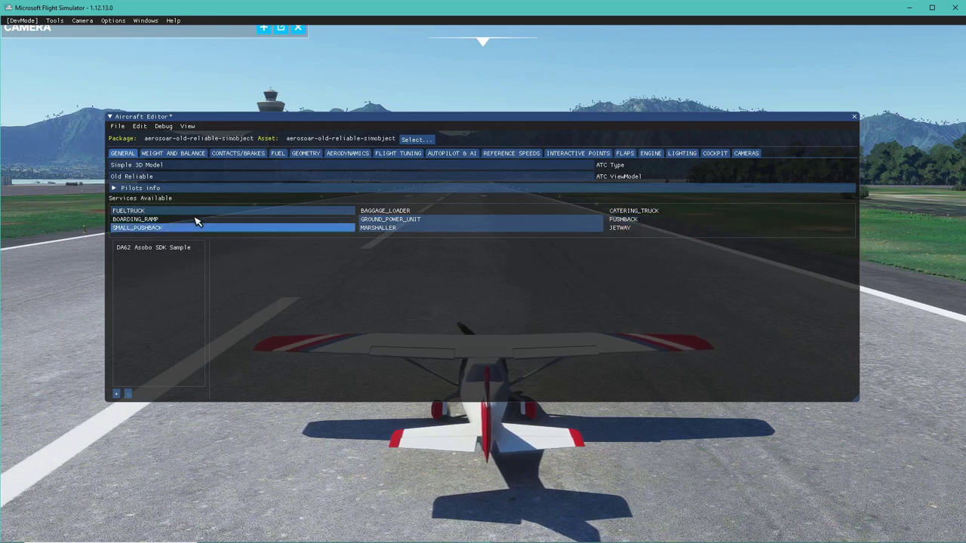
Change the title of the DA62 Asobo SDK Sample variation to "Old Reliable" in its Global settings
{"action": "left_click", "coordinate": [150, 249]}
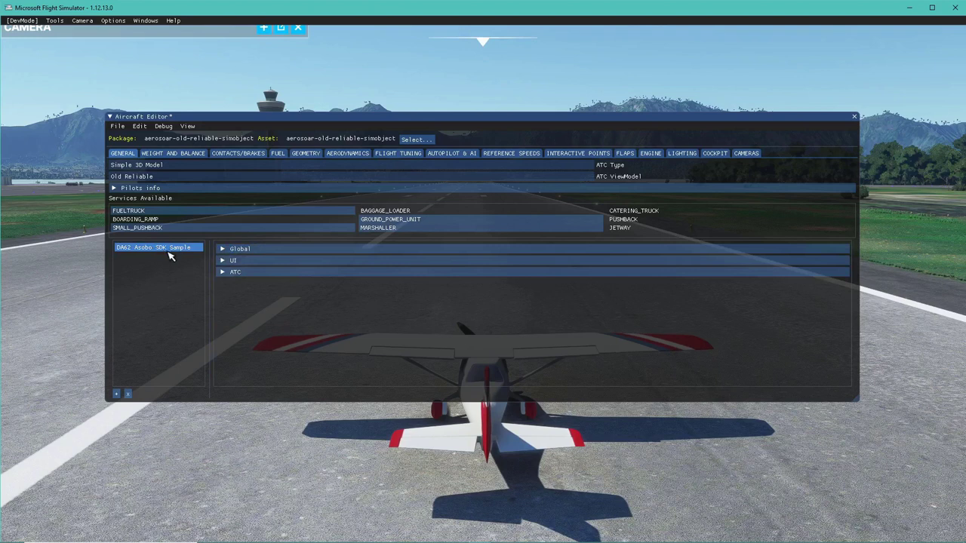
{"action": "left_click", "coordinate": [223, 249]}
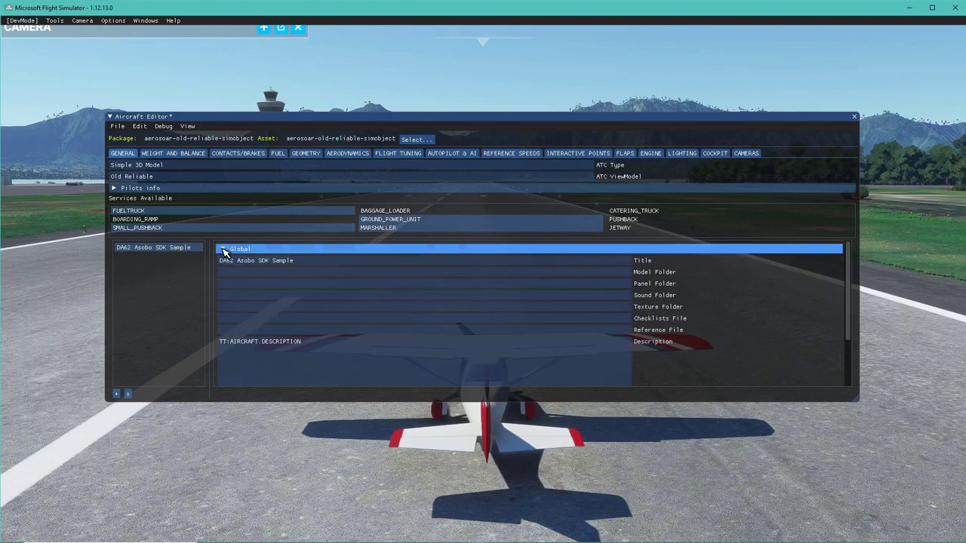
{"action": "left_click_drag", "start_coordinate": [307, 266], "coordinate": [200, 268]}
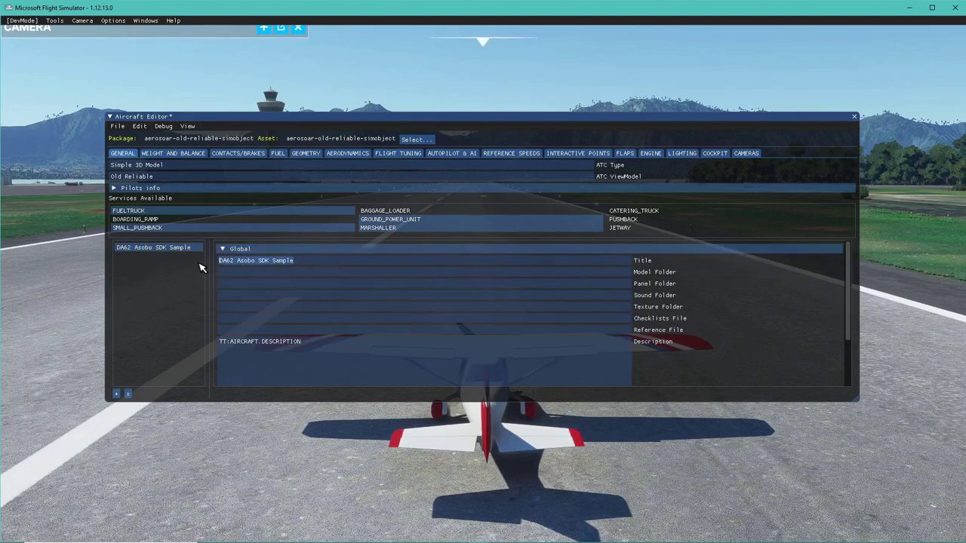
{"action": "type", "text": "Old Reliable"}
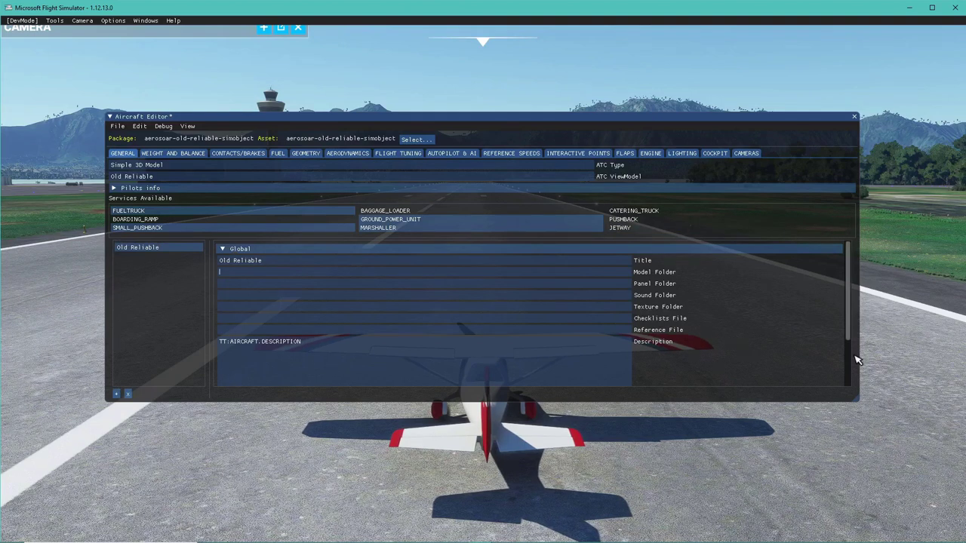
Switch to aircraft.cfg in Notepad++, examine the FLTSIM.0 title and folder entries, and return to the Aircraft Editor
{"action": "mouse_move", "coordinate": [400, 542]}
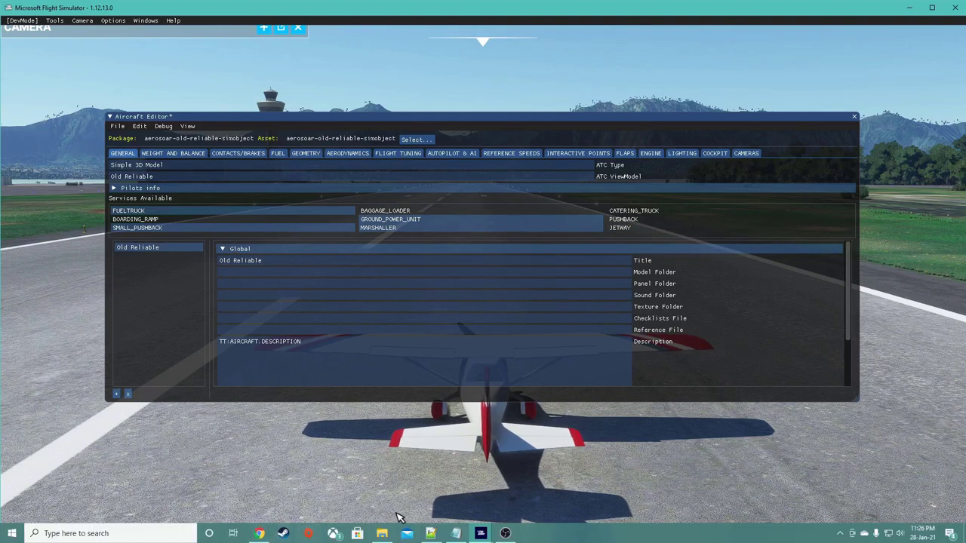
{"action": "left_click", "coordinate": [456, 539]}
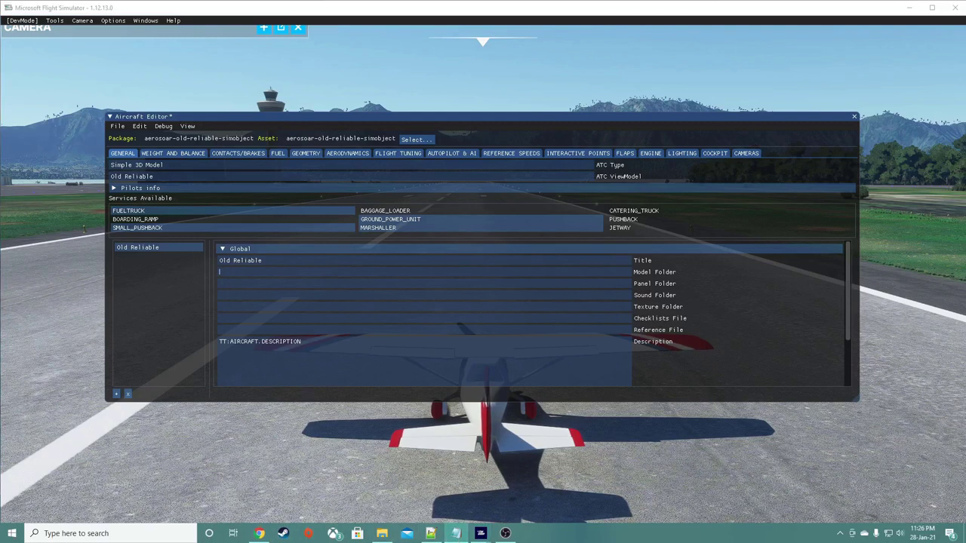
{"action": "left_click", "coordinate": [382, 534]}
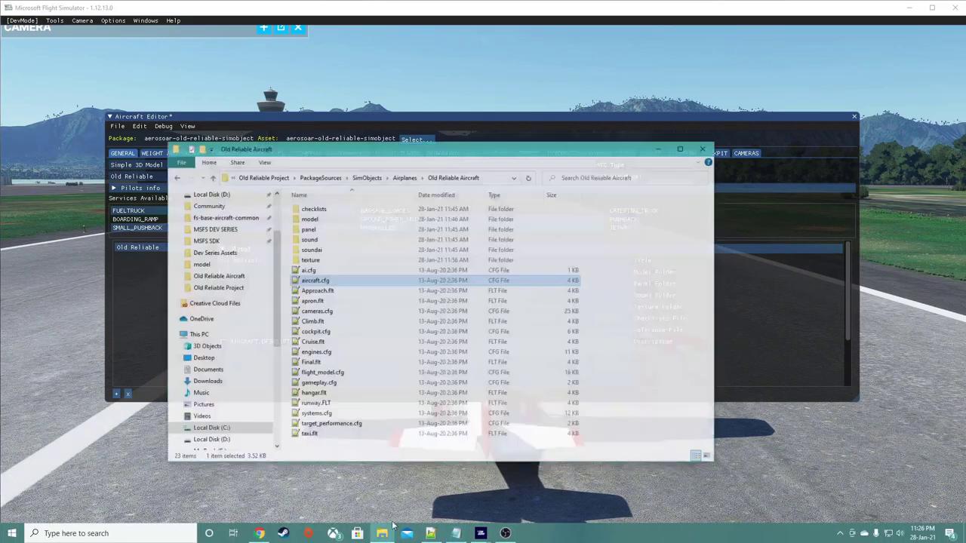
{"action": "double_click", "coordinate": [363, 270]}
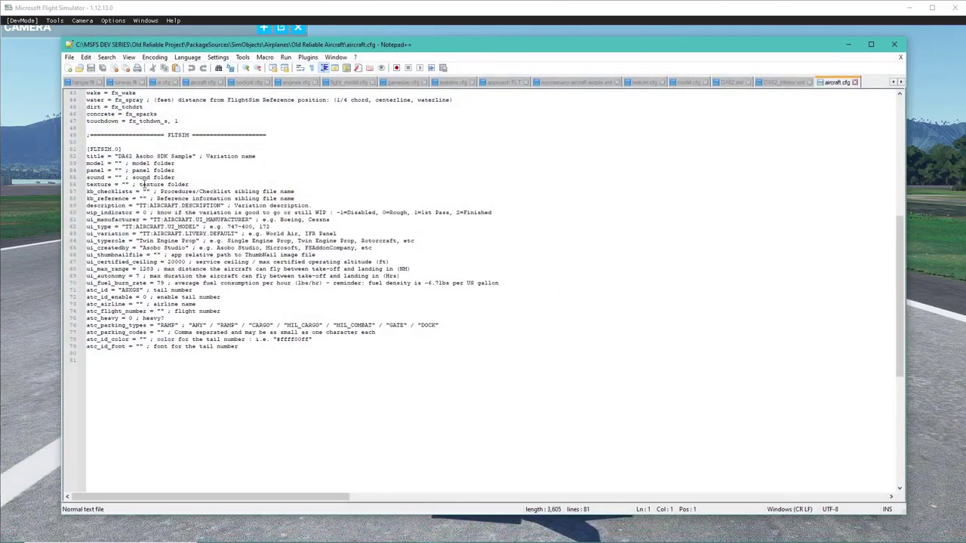
{"action": "left_click_drag", "start_coordinate": [87, 151], "coordinate": [221, 185]}
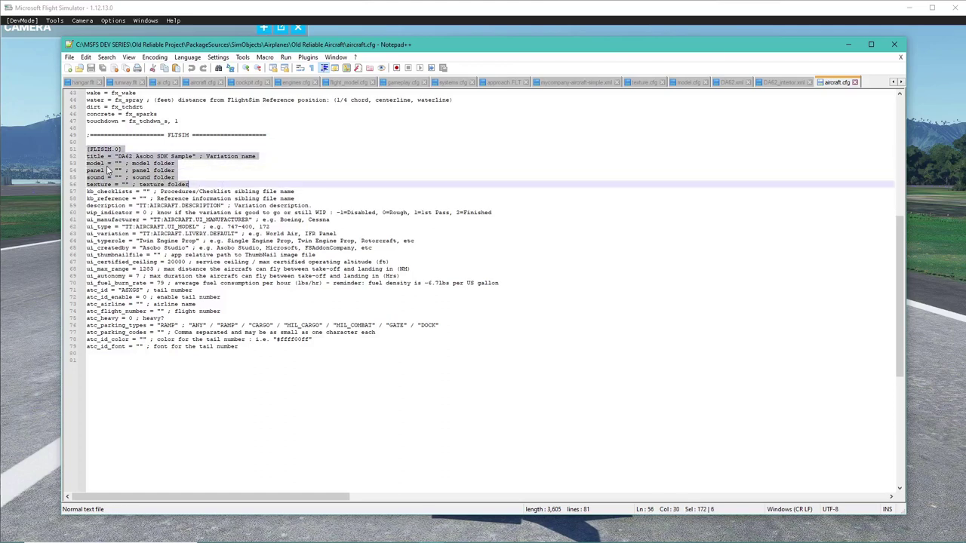
{"action": "left_click", "coordinate": [117, 170]}
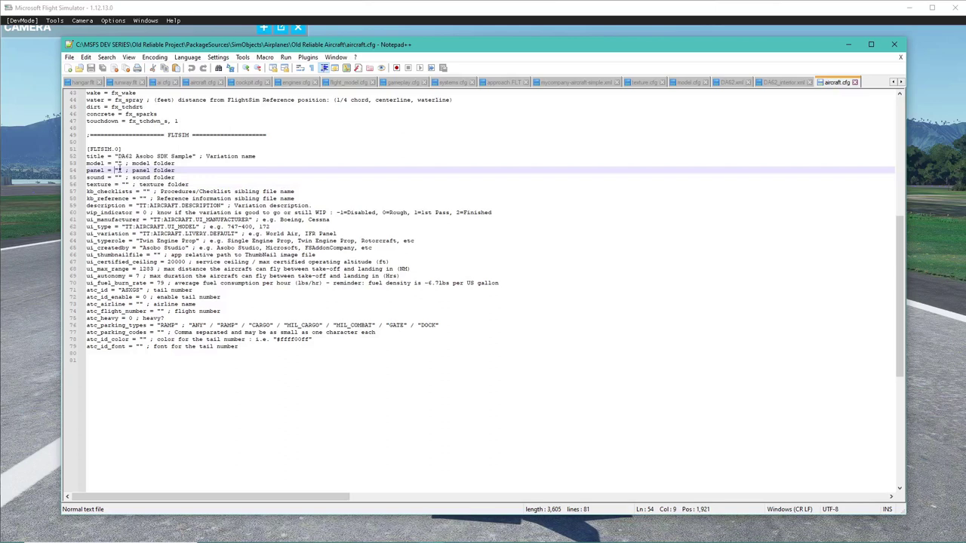
{"action": "left_click", "coordinate": [849, 44]}
{"action": "left_click", "coordinate": [666, 132]}
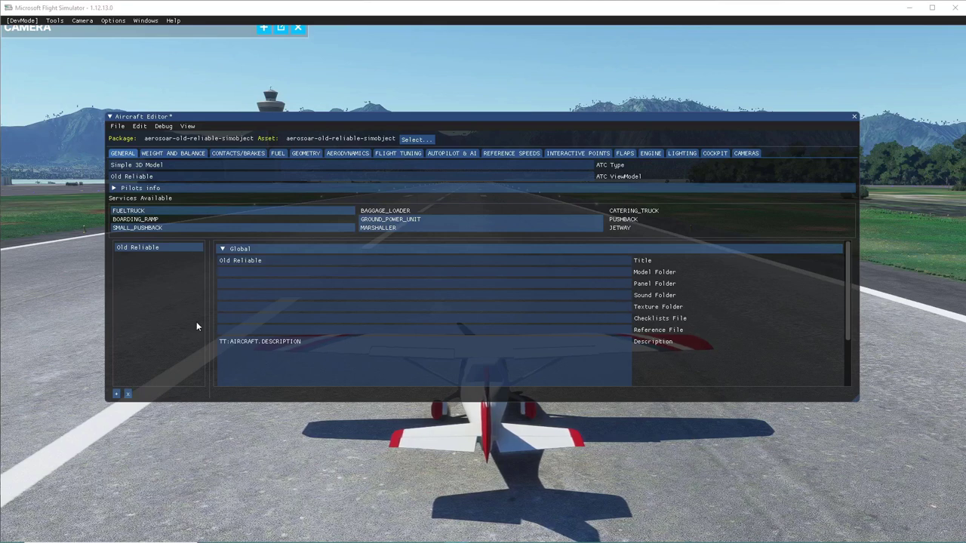
Add a blank aircraft variation to the list and delete it again
{"action": "left_click", "coordinate": [116, 394]}
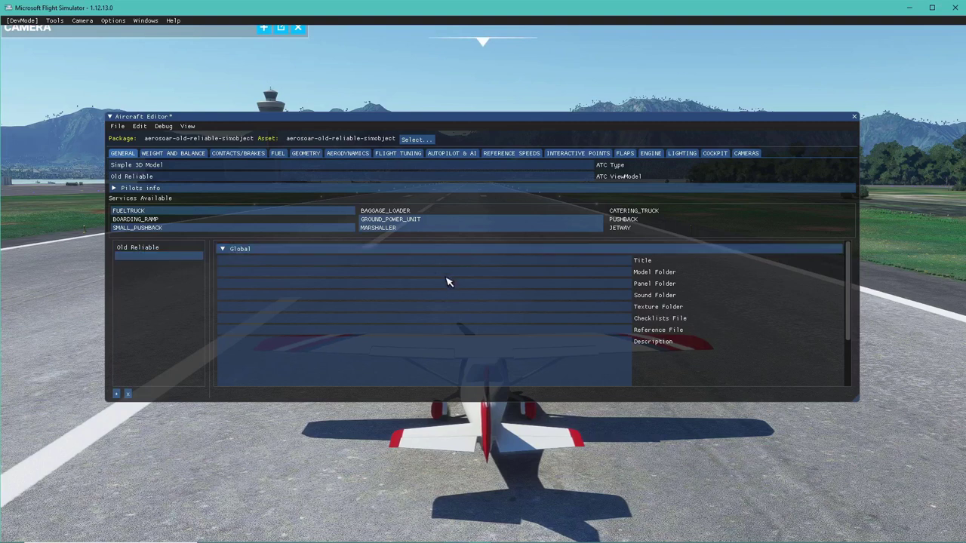
{"action": "left_click", "coordinate": [255, 266]}
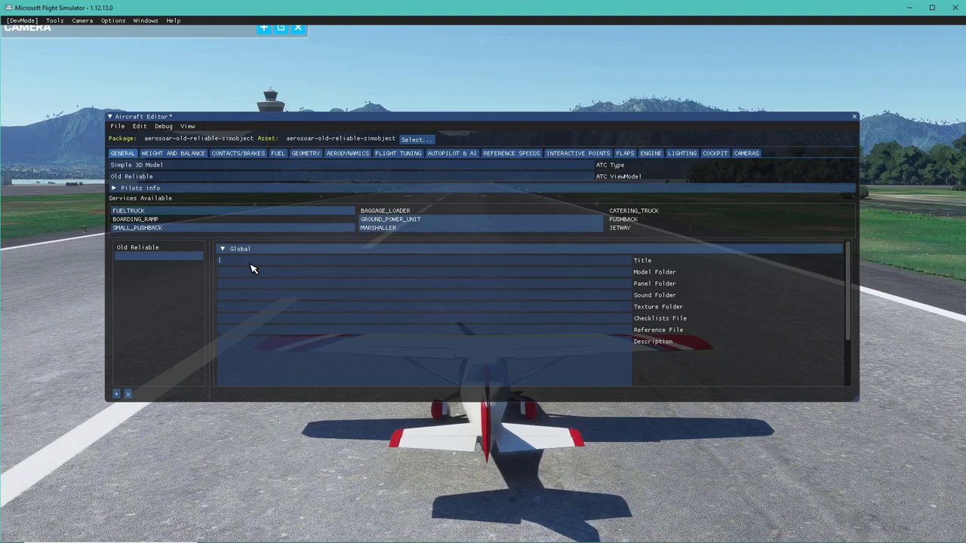
{"action": "left_click", "coordinate": [128, 394]}
Replace the Old Reliable variation's description with "This aircraft was made during the MSFS: Dev Series!" and check the available WIP options
{"action": "left_click", "coordinate": [145, 247]}
{"action": "scroll", "coordinate": [431, 280], "scroll_direction": "down", "scroll_amount": 3}
{"action": "left_click_drag", "start_coordinate": [317, 278], "coordinate": [211, 281]}
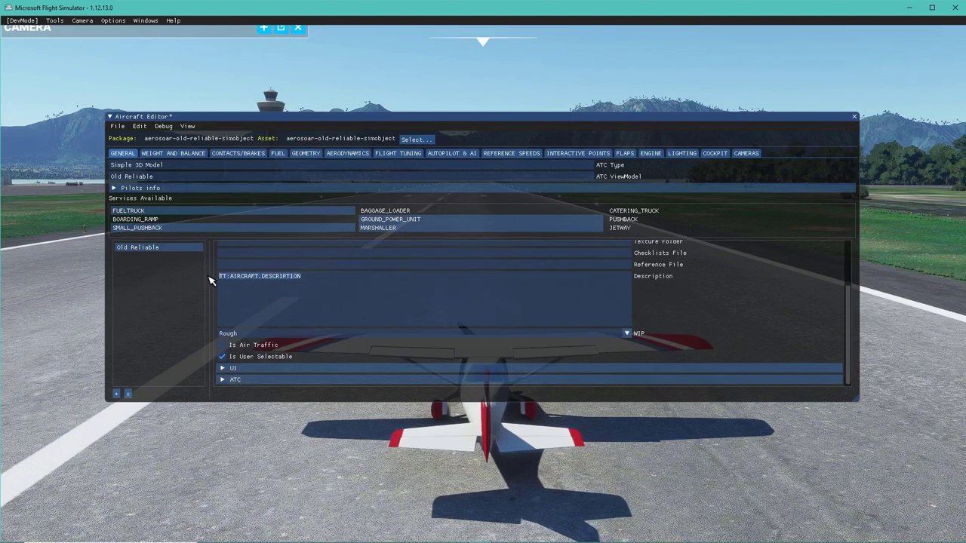
{"action": "type", "text": "Thi"}
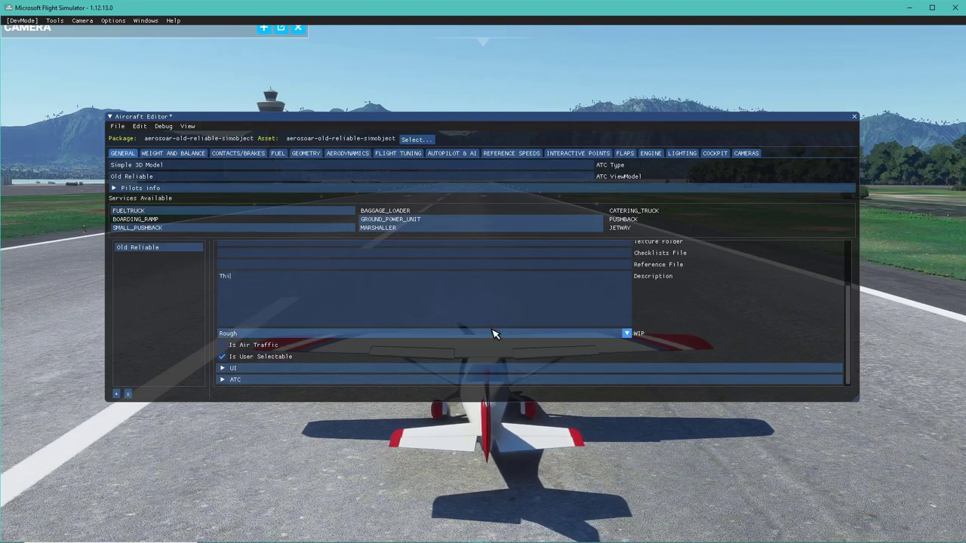
{"action": "type", "text": "s aircraft was made during the MSFS: Dev Seri"}
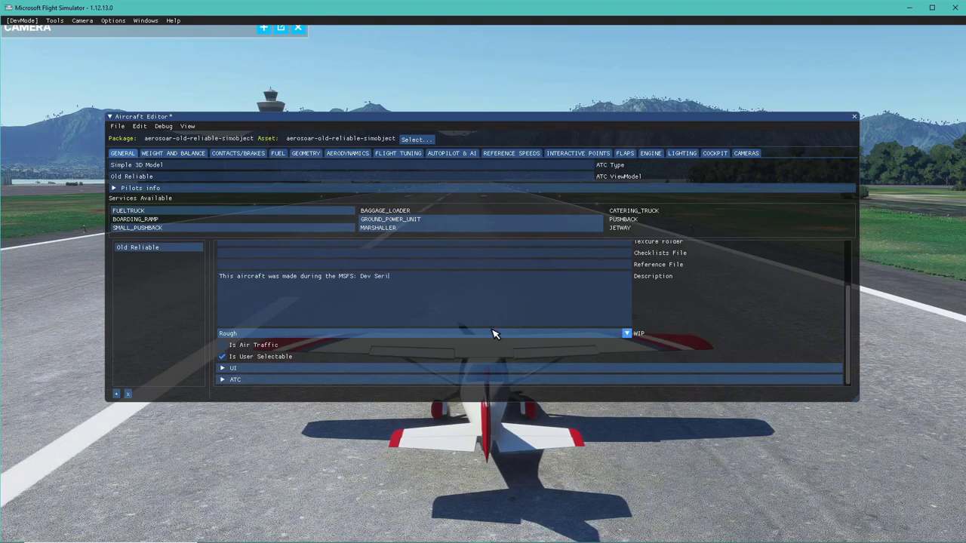
{"action": "type", "text": "es!"}
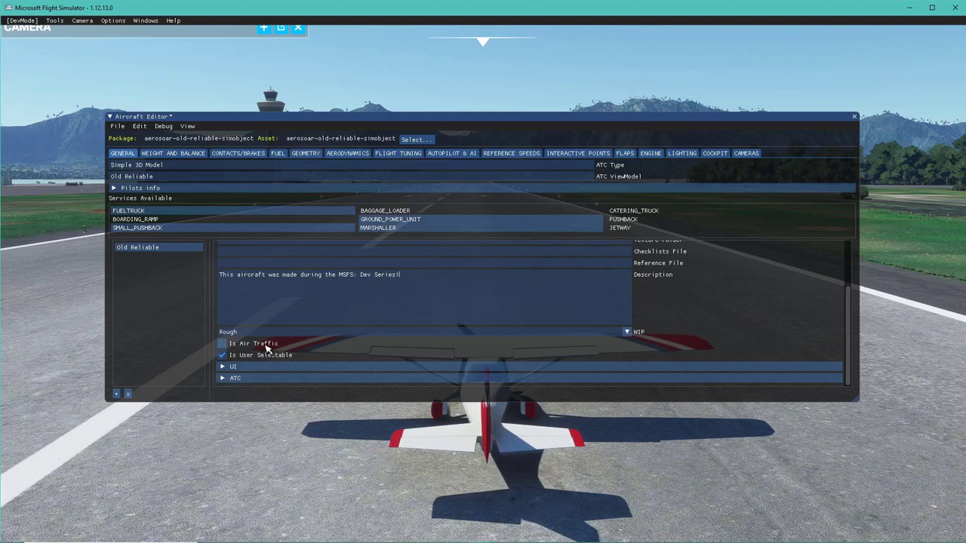
{"action": "left_click", "coordinate": [627, 332]}
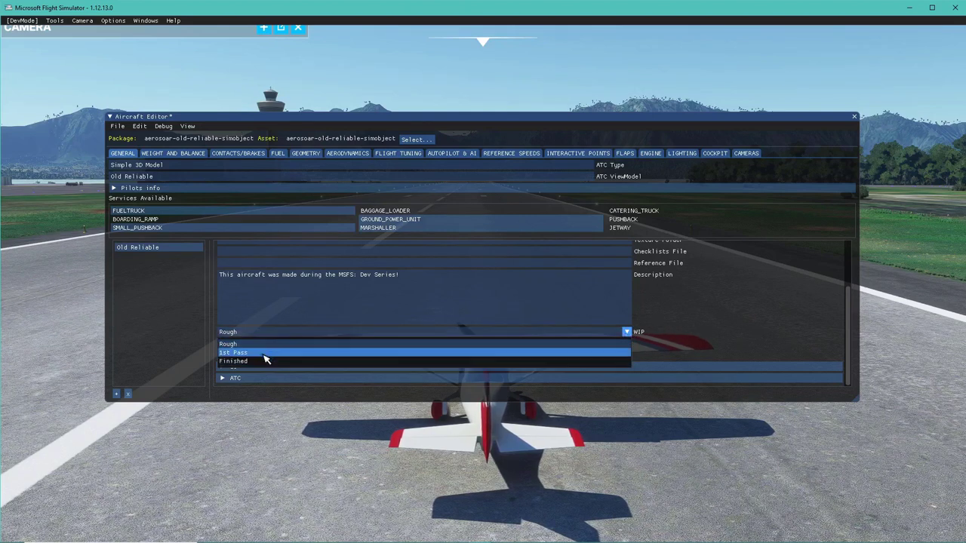
{"action": "left_click", "coordinate": [726, 312]}
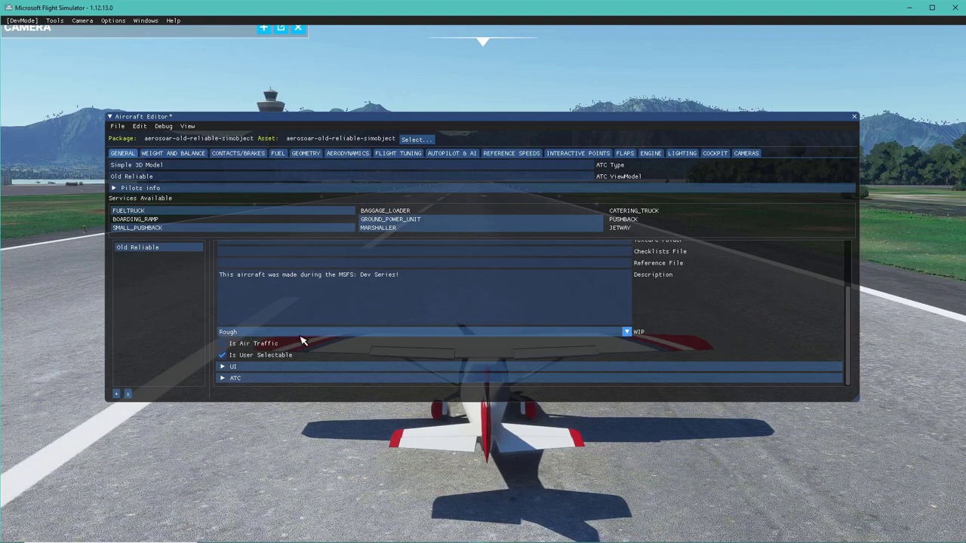
Expand the variation's UI section and replace the manufacturer with "Base 3D Model"
{"action": "left_click", "coordinate": [225, 369]}
{"action": "scroll", "coordinate": [268, 366], "scroll_direction": "down", "scroll_amount": 3}
{"action": "left_click_drag", "start_coordinate": [315, 284], "coordinate": [190, 286]}
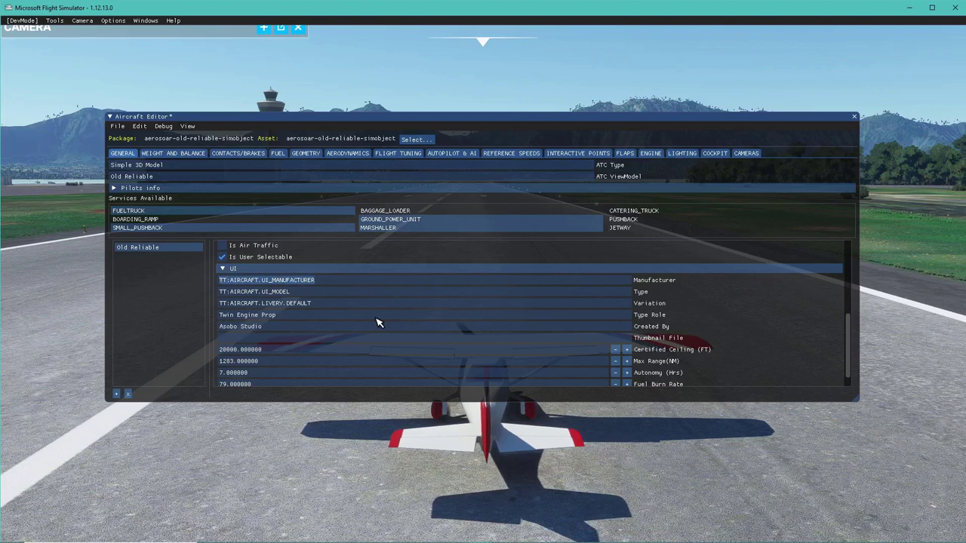
{"action": "type", "text": "B"}
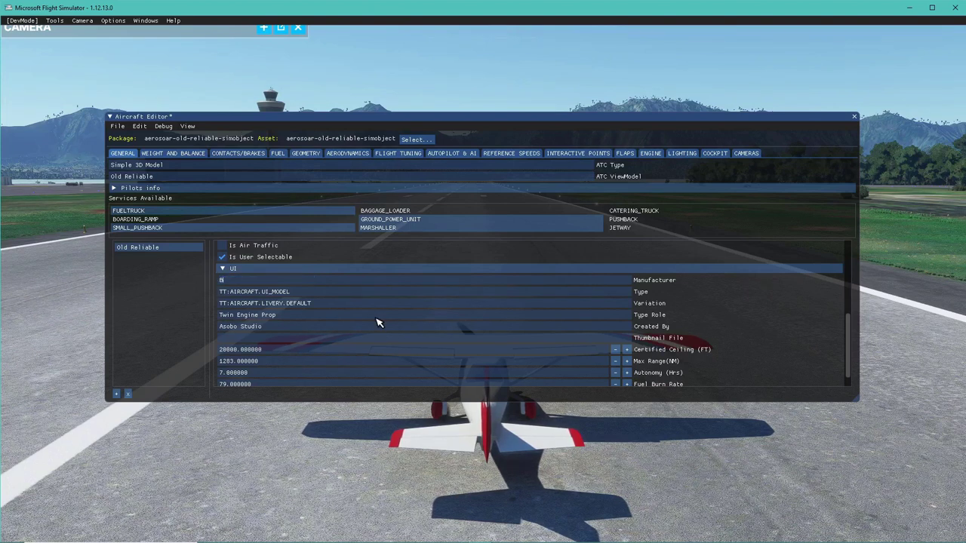
{"action": "type", "text": "ase 3D Model"}
Set the UI type to "Old Reliable" and the variation to "Base Livery"
{"action": "left_click", "coordinate": [257, 292]}
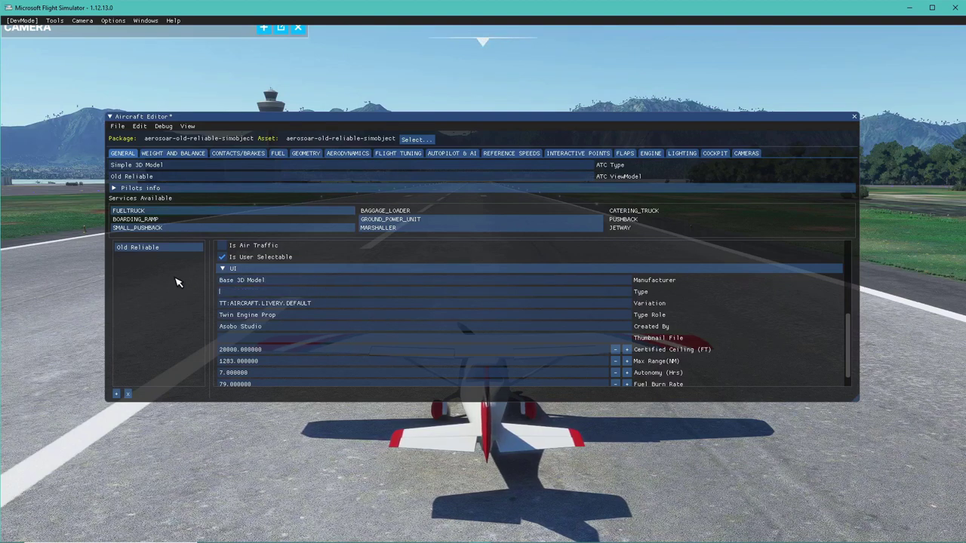
{"action": "scroll", "coordinate": [274, 309], "scroll_direction": "up", "scroll_amount": 5}
{"action": "scroll", "coordinate": [277, 293], "scroll_direction": "down", "scroll_amount": 5}
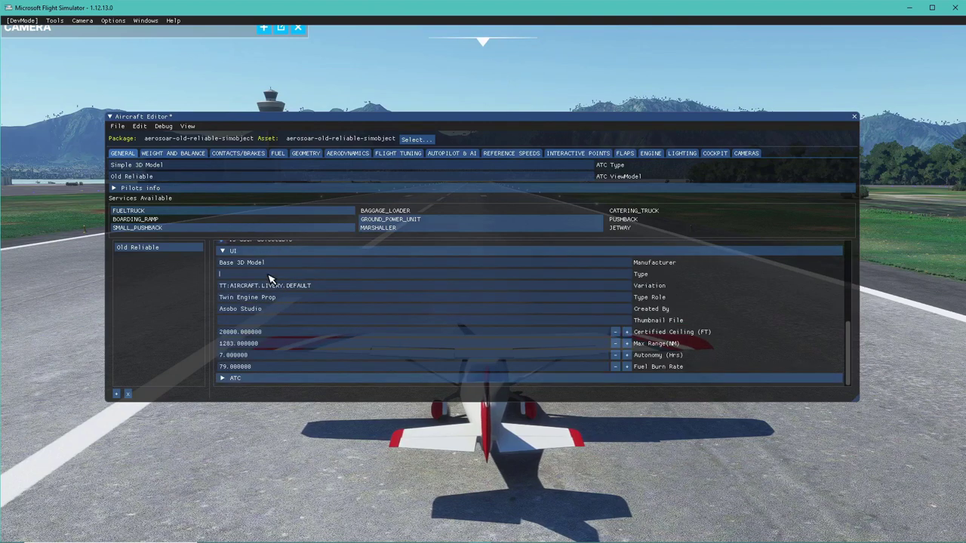
{"action": "type", "text": "ld Reliable"}
{"action": "key", "text": "Tab"}
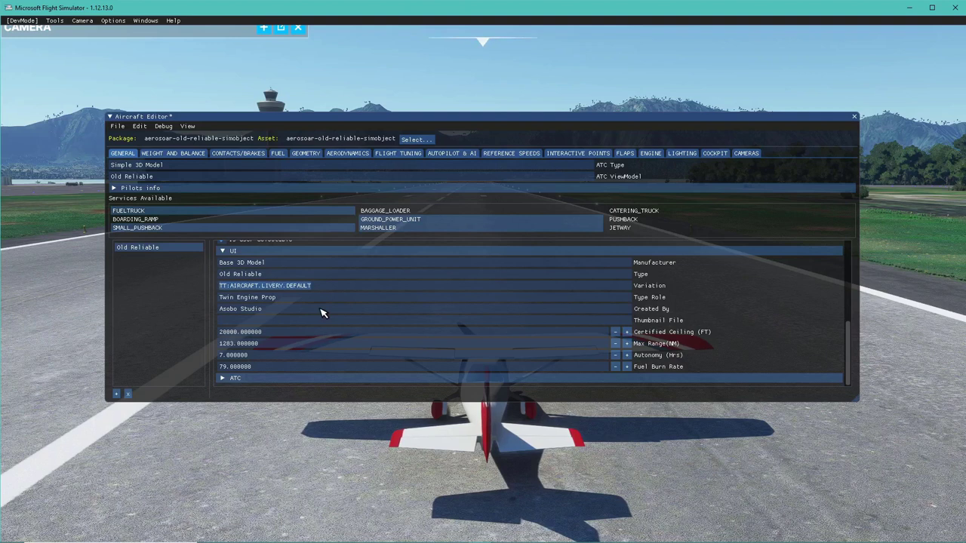
{"action": "type", "text": "Base Livery"}
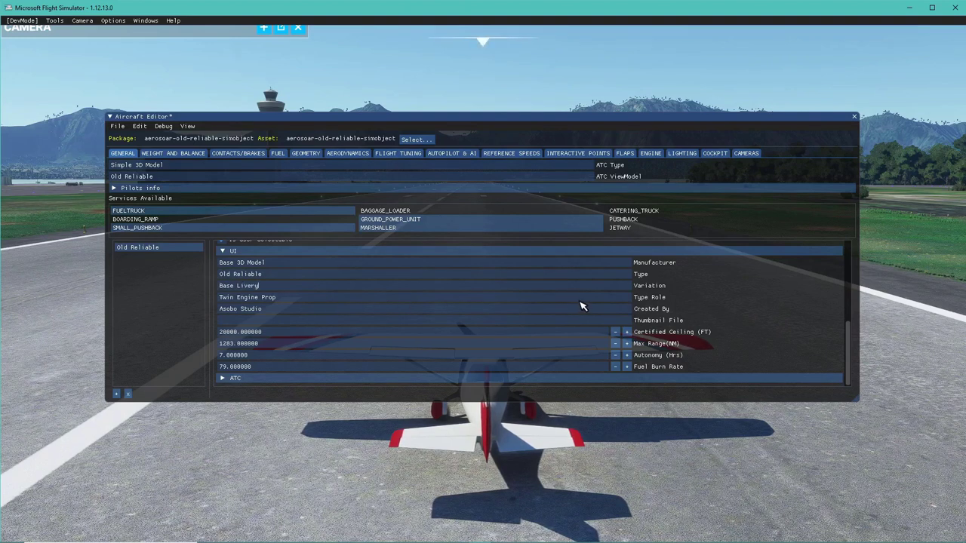
Change the type role to "Single Engine Prop" and the creator to "Aerosoar"
{"action": "left_click", "coordinate": [219, 300]}
{"action": "key", "text": "Delete"}
{"action": "key", "text": "Delete"}
{"action": "key", "text": "Delete"}
{"action": "key", "text": "Delete"}
{"action": "type", "text": "Single"}
{"action": "key", "text": "Tab"}
{"action": "type", "text": "A"}
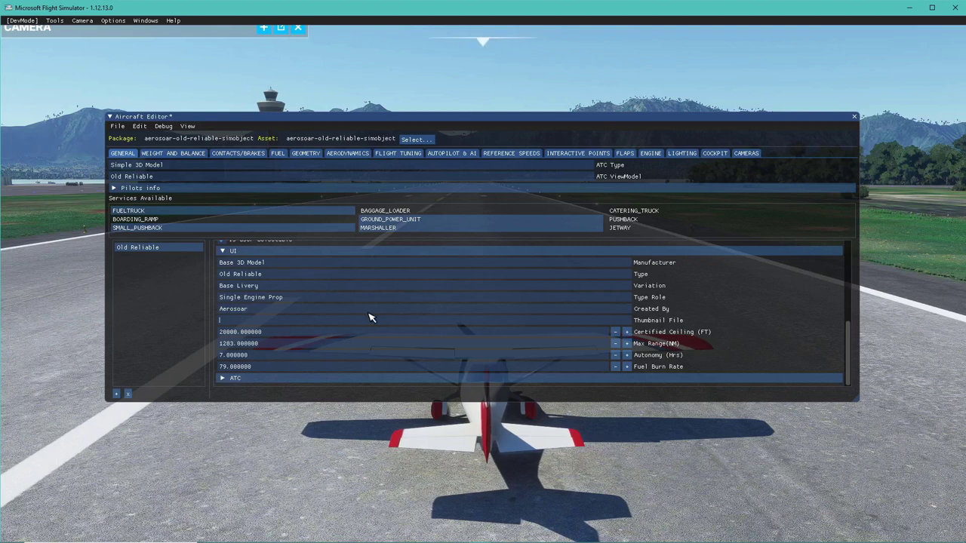
Check the aircraft's texture folder in File Explorer for thumbnail images and return to the Aircraft Editor
{"action": "left_click", "coordinate": [272, 322]}
{"action": "left_click", "coordinate": [381, 533]}
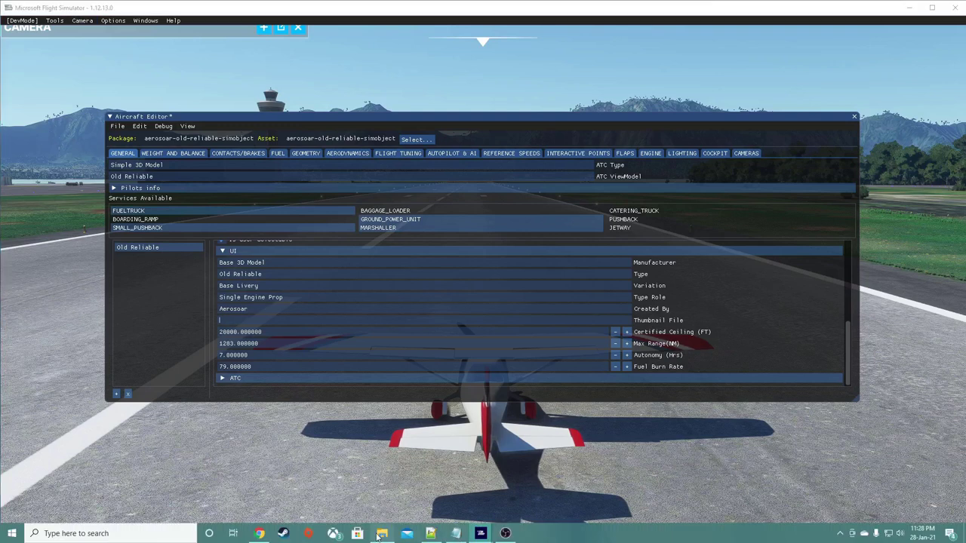
{"action": "double_click", "coordinate": [340, 248]}
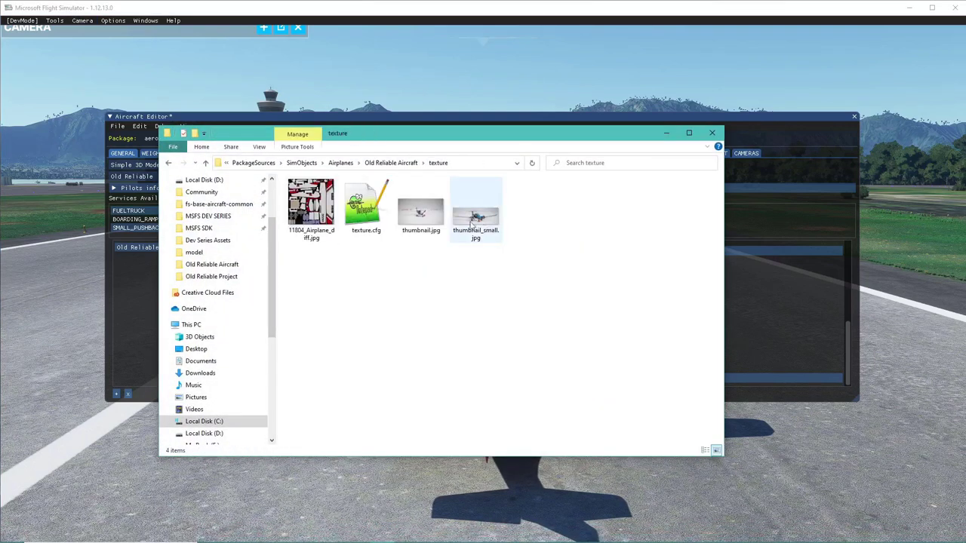
{"action": "left_click", "coordinate": [665, 133]}
{"action": "left_click", "coordinate": [485, 319]}
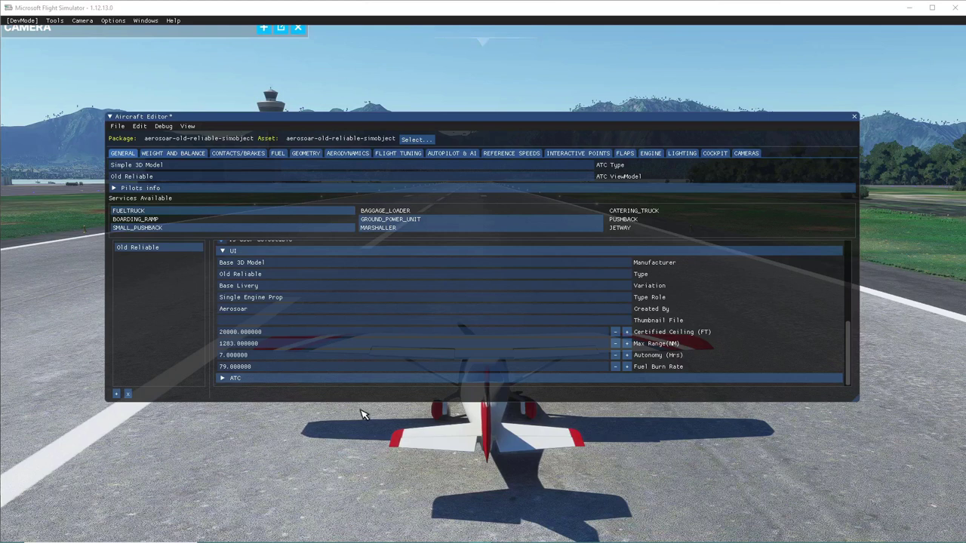
Set the certified ceiling to 15000 ft
{"action": "left_click", "coordinate": [220, 333]}
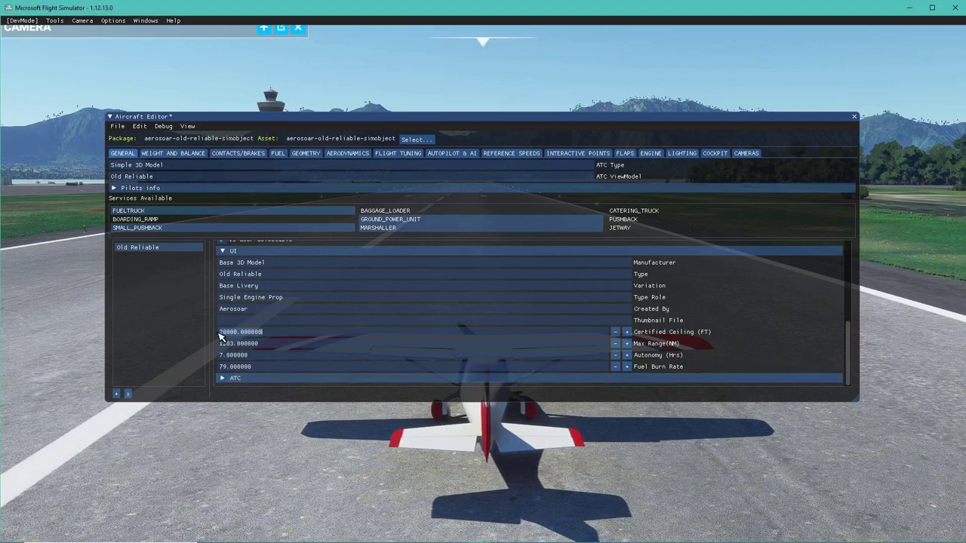
{"action": "type", "text": "15000"}
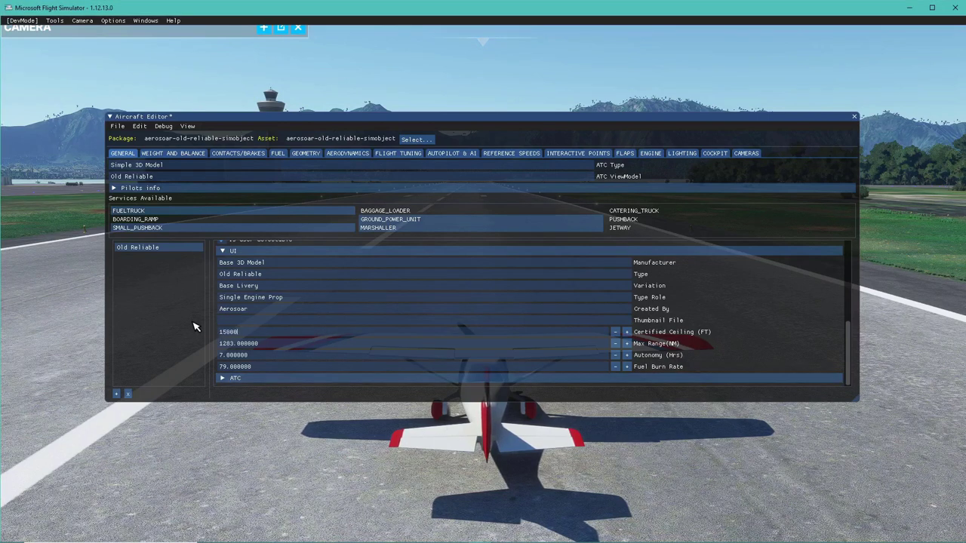
{"action": "type", "text": ".0"}
{"action": "key", "text": "BackSpace"}
{"action": "left_click", "coordinate": [268, 347]}
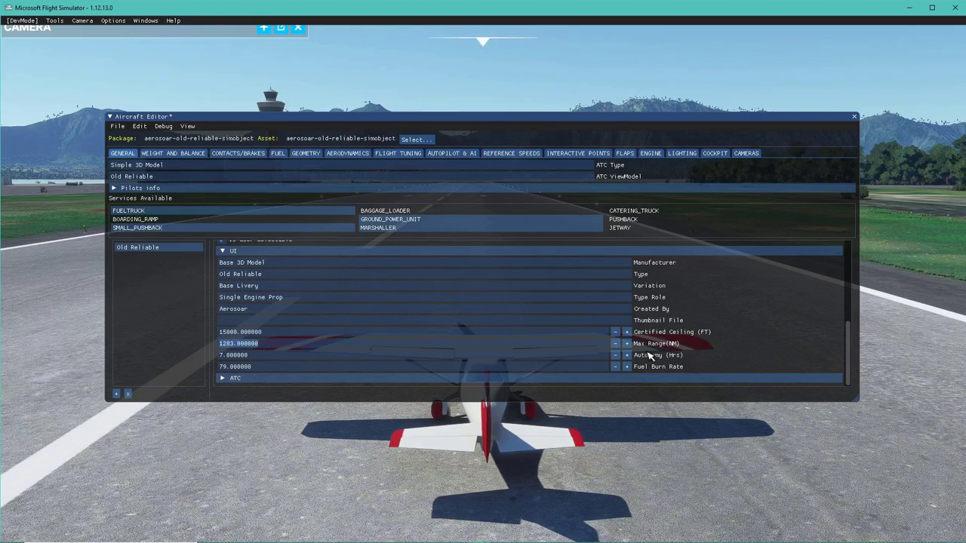
Set the max range to 1000 NM
{"action": "type", "text": "1"}
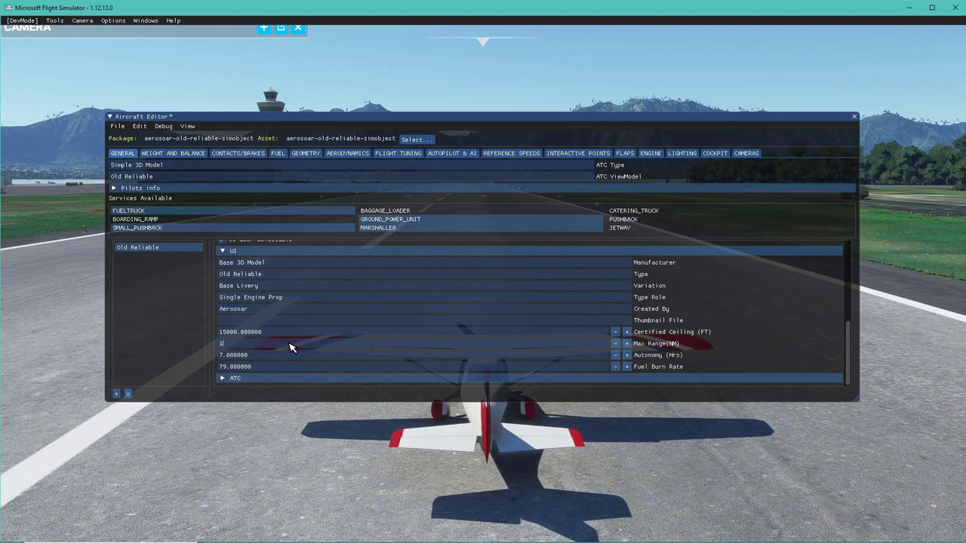
{"action": "type", "text": "000"}
{"action": "key", "text": "shift+Tab"}
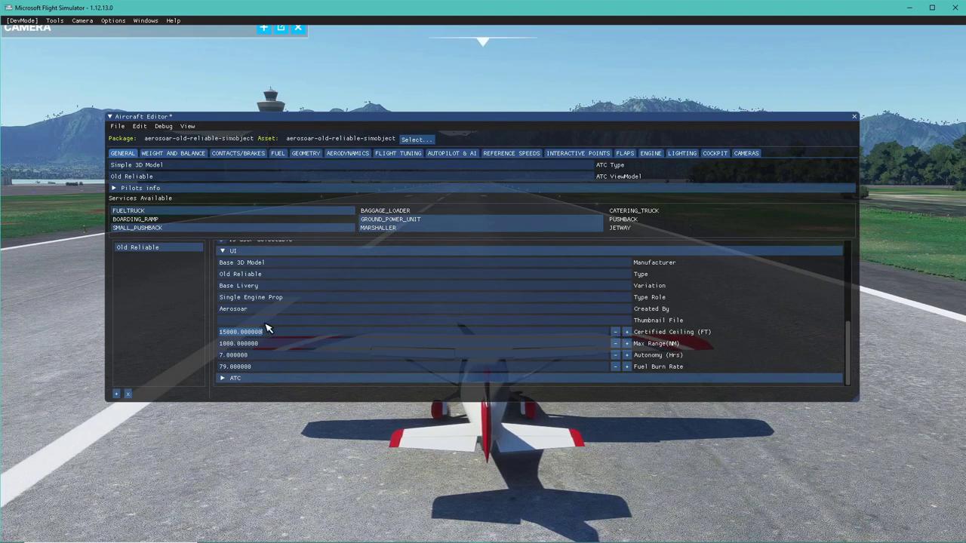
Set the autonomy to 8 hours and the fuel burn rate to 65
{"action": "left_click", "coordinate": [291, 357]}
{"action": "type", "text": "8"}
{"action": "left_click", "coordinate": [297, 369]}
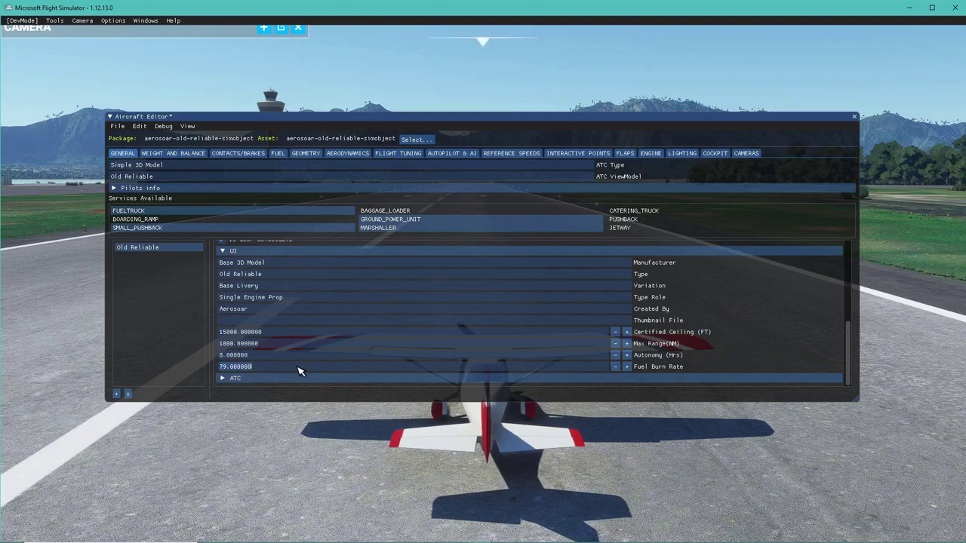
{"action": "type", "text": "6"}
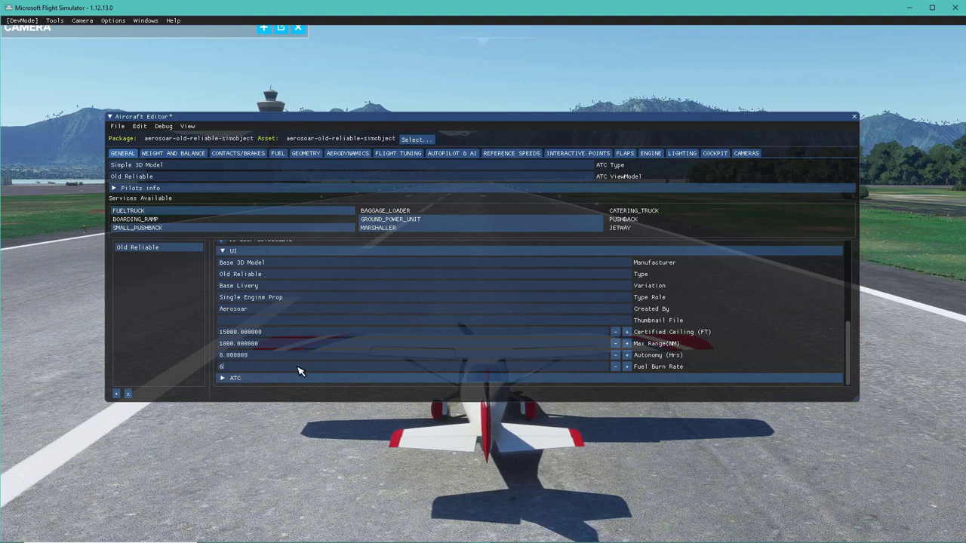
{"action": "type", "text": "5"}
{"action": "key", "text": "Return"}
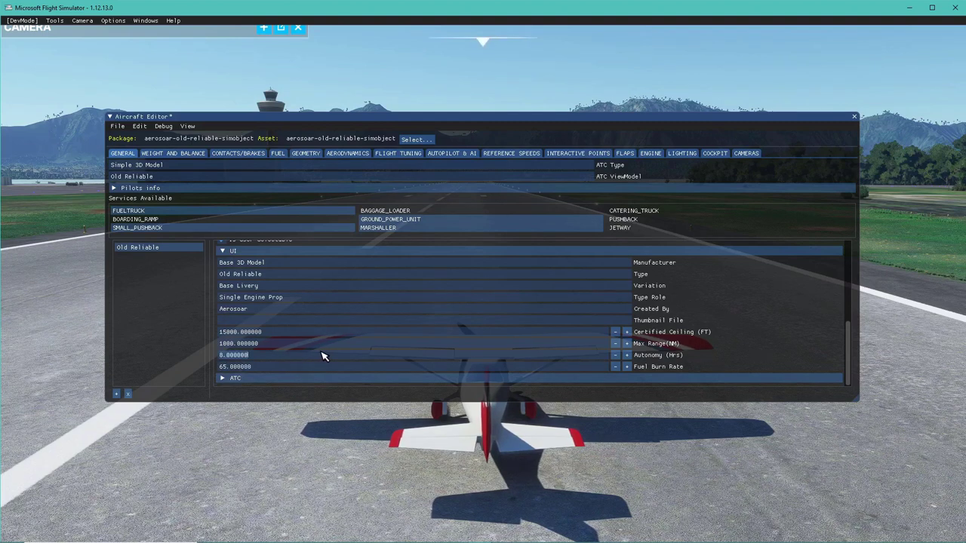
Enable the ATC ID and enter "Aerosoar" as the airline with flight number 69
{"action": "left_click", "coordinate": [248, 379]}
{"action": "scroll", "coordinate": [283, 355], "scroll_direction": "down", "scroll_amount": 3}
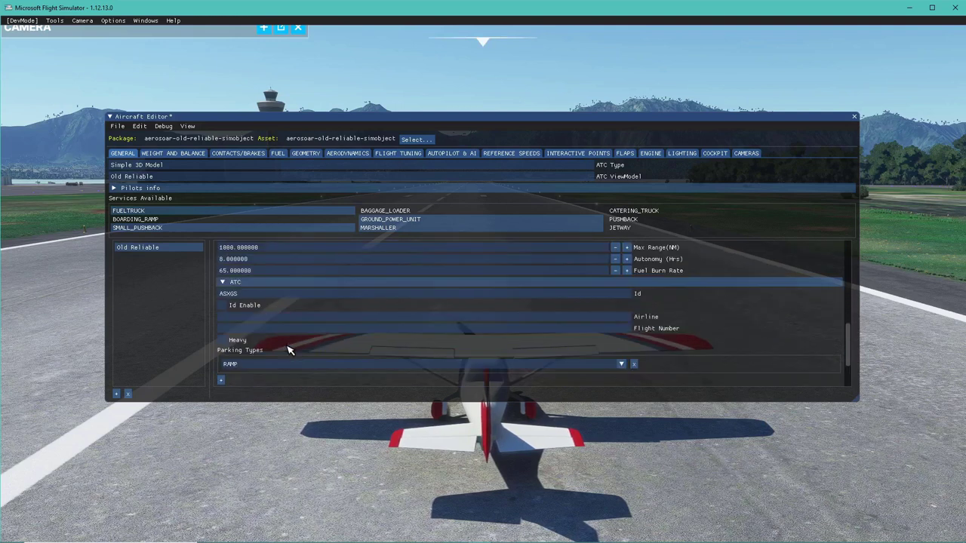
{"action": "left_click", "coordinate": [223, 307]}
{"action": "scroll", "coordinate": [378, 349], "scroll_direction": "down", "scroll_amount": 1}
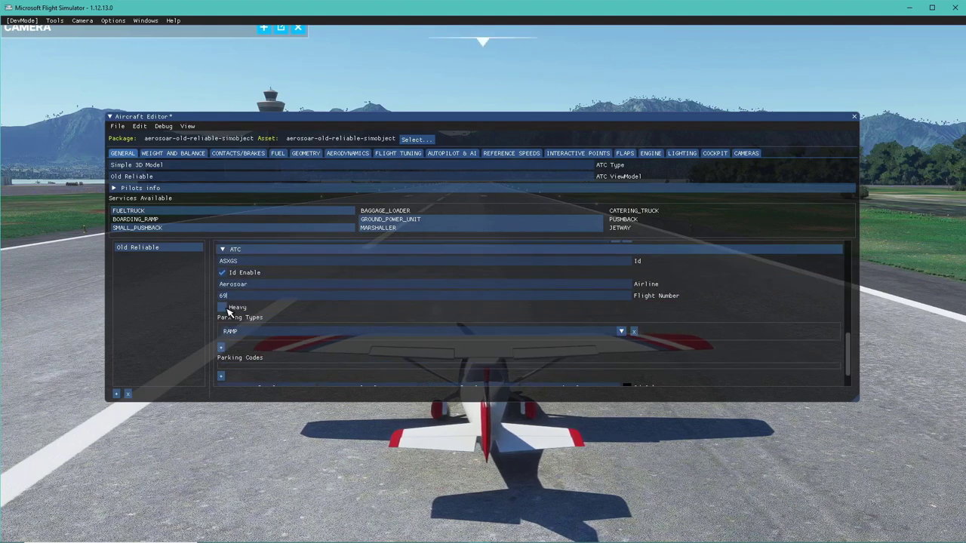
Review the available ATC parking types and keep RAMP selected
{"action": "scroll", "coordinate": [296, 345], "scroll_direction": "down", "scroll_amount": 1}
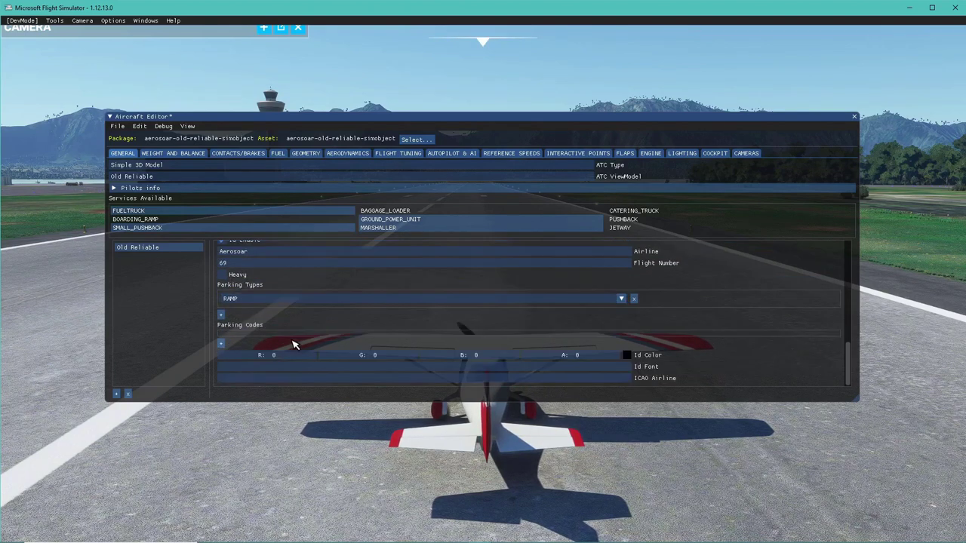
{"action": "left_click", "coordinate": [360, 299]}
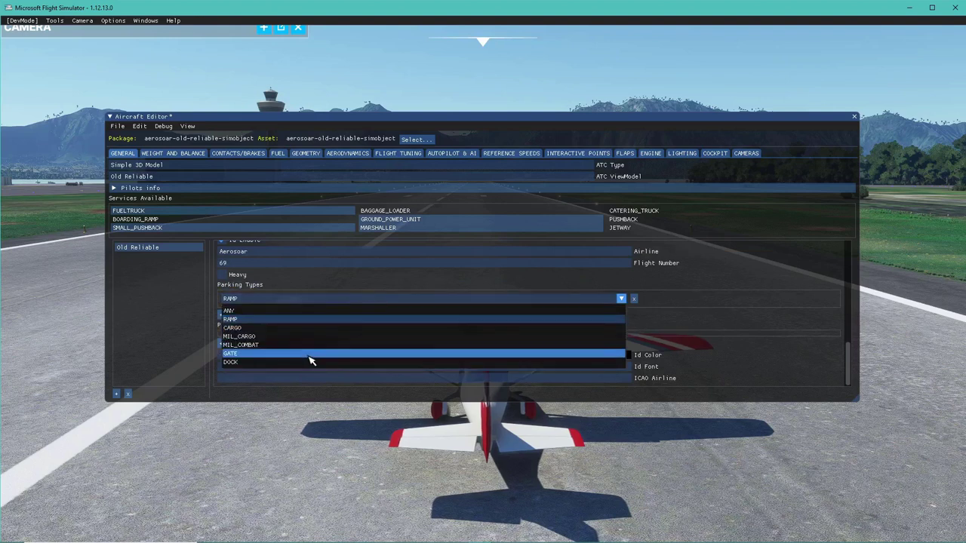
{"action": "left_click", "coordinate": [294, 320]}
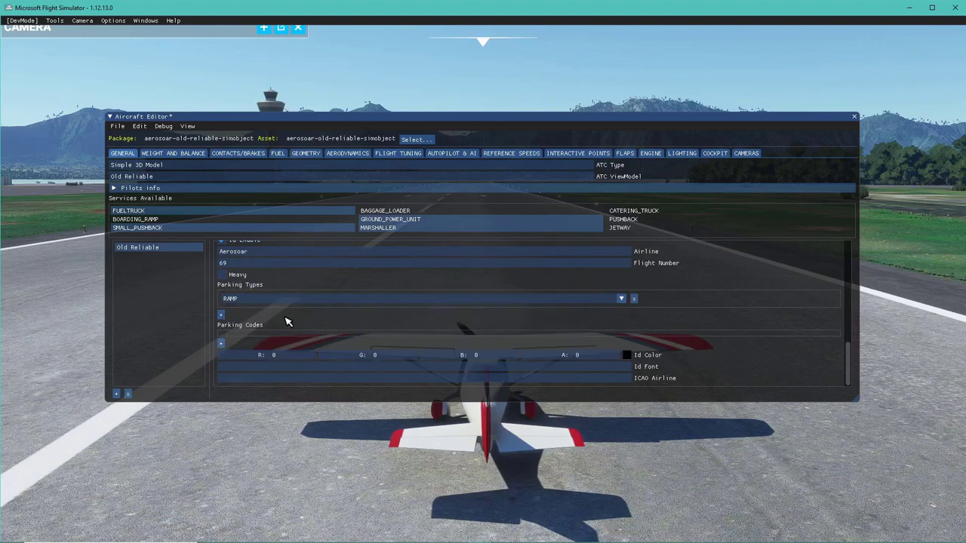
{"action": "left_click", "coordinate": [285, 301]}
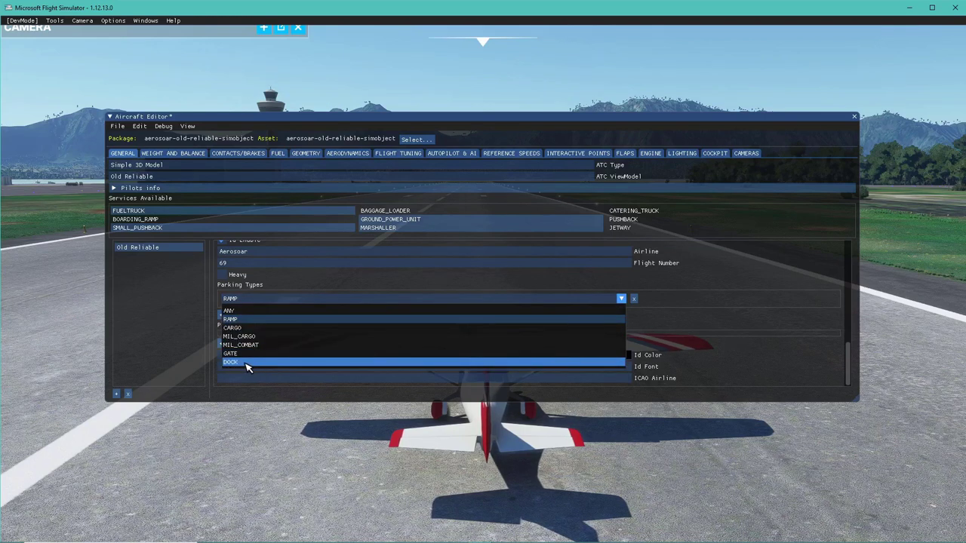
{"action": "left_click", "coordinate": [671, 299]}
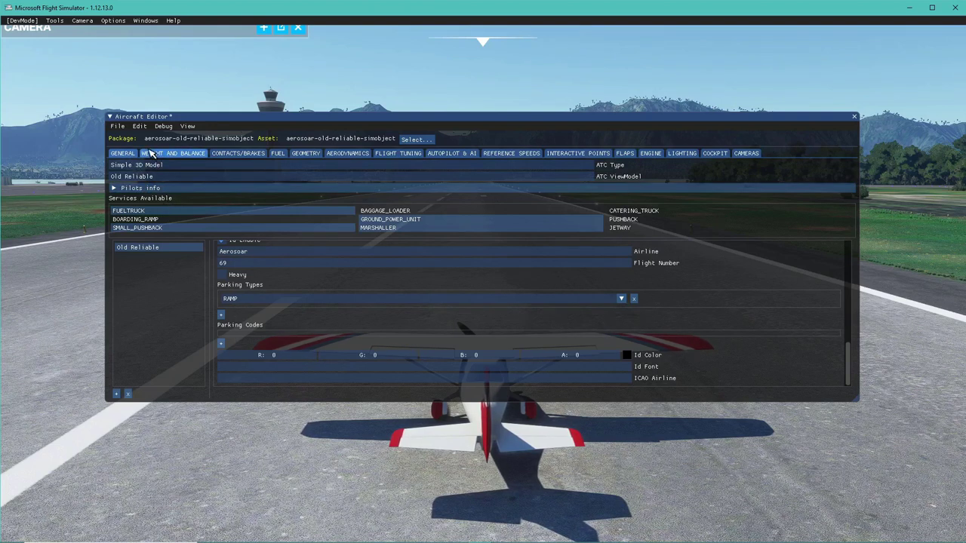
Save the aircraft changes and show the weight and balance settings with the editor moved clear of the aircraft
{"action": "left_click", "coordinate": [117, 127]}
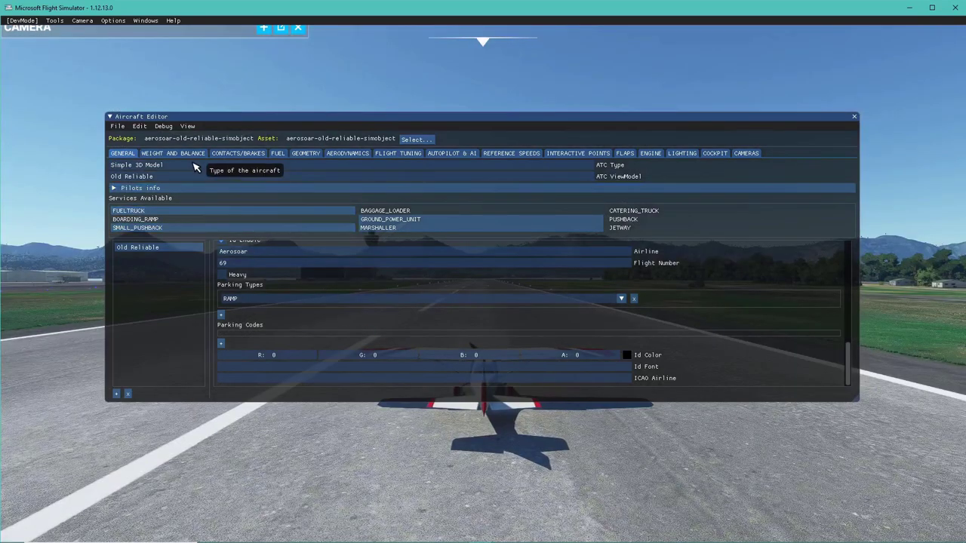
{"action": "left_click", "coordinate": [167, 154]}
{"action": "left_click_drag", "start_coordinate": [432, 121], "coordinate": [965, 95]}
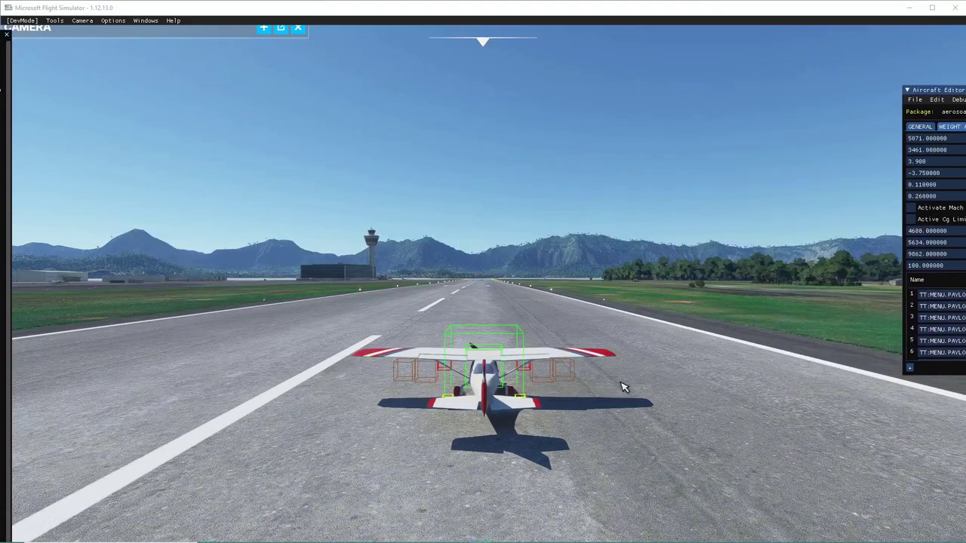
Examine the weight and balance wireframe boxes around the aircraft from the front and side
{"action": "left_click", "coordinate": [573, 432]}
{"action": "right_click_drag", "start_coordinate": [383, 367], "coordinate": [402, 429]}
{"action": "scroll", "coordinate": [448, 432], "scroll_direction": "up", "scroll_amount": 3}
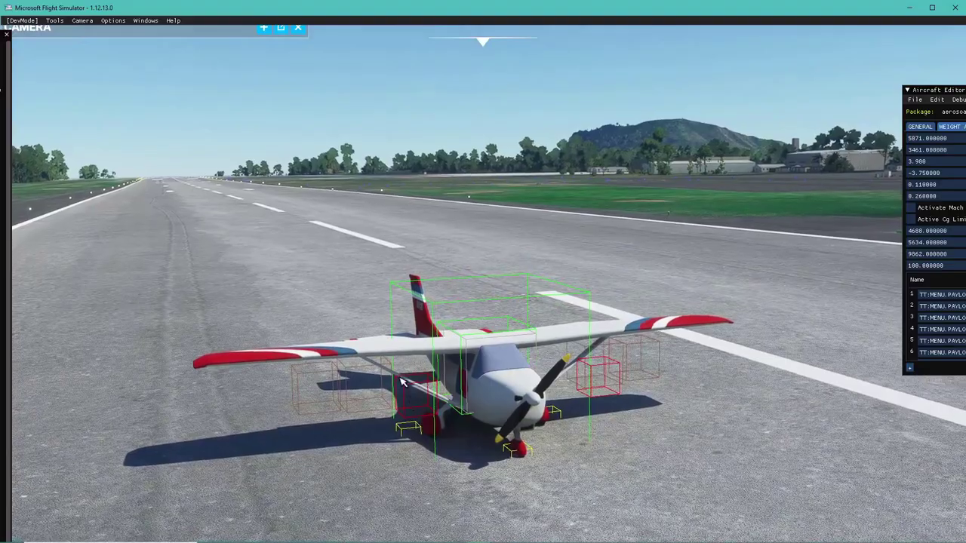
{"action": "mouse_move", "coordinate": [412, 385]}
{"action": "right_mouse_down"}
{"action": "mouse_move", "coordinate": [276, 385]}
{"action": "mouse_move", "coordinate": [415, 385]}
{"action": "right_mouse_up"}
{"action": "right_click_drag", "start_coordinate": [415, 430], "coordinate": [532, 343]}
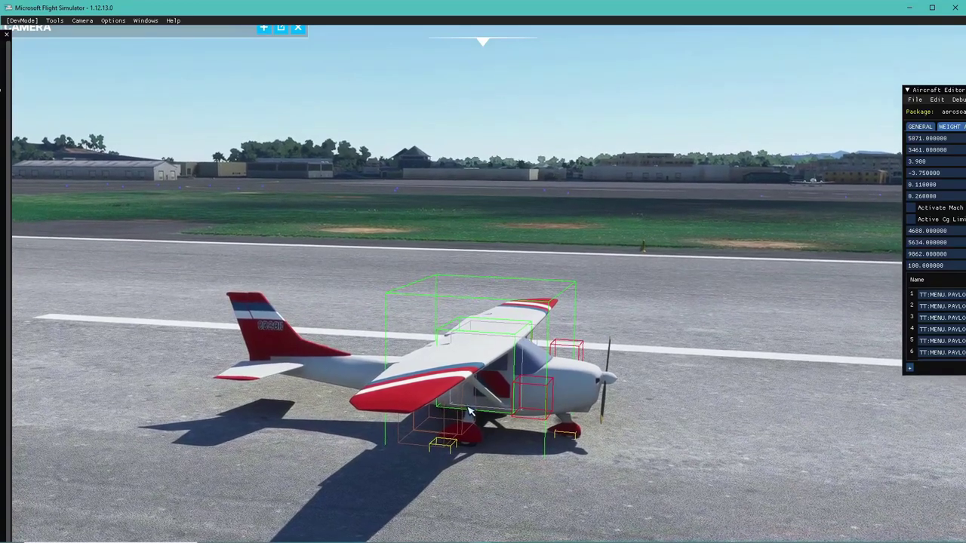
{"action": "right_click_drag", "start_coordinate": [481, 398], "coordinate": [478, 378]}
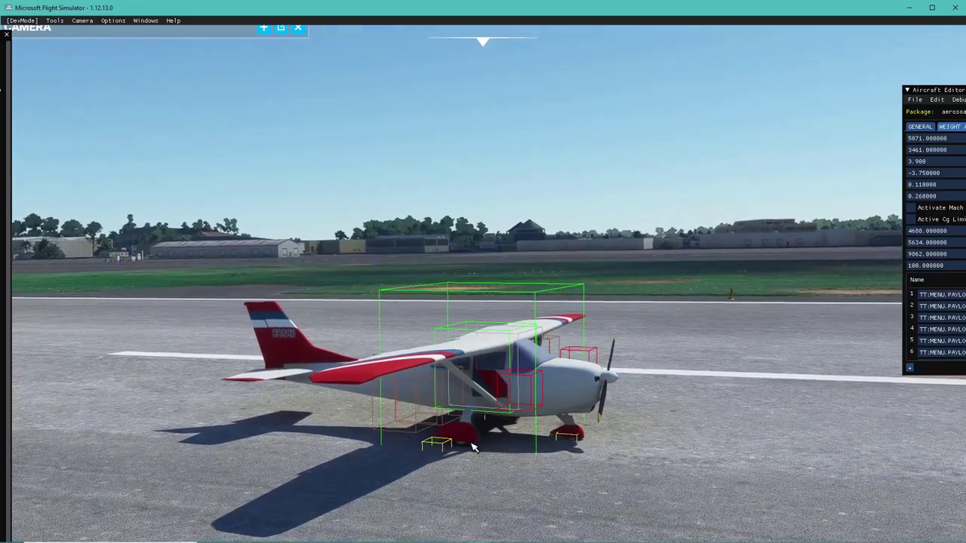
{"action": "right_click_drag", "start_coordinate": [483, 385], "coordinate": [642, 401]}
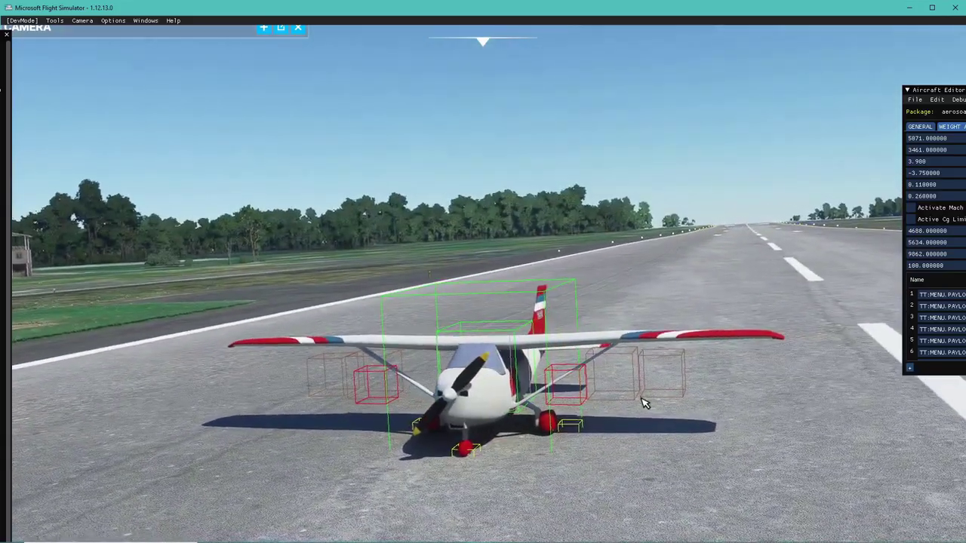
{"action": "right_click_drag", "start_coordinate": [493, 448], "coordinate": [440, 446]}
Set the max gross weight to 4000 lbs and the empty weight to 3000 lbs
{"action": "left_click_drag", "start_coordinate": [965, 92], "coordinate": [468, 110]}
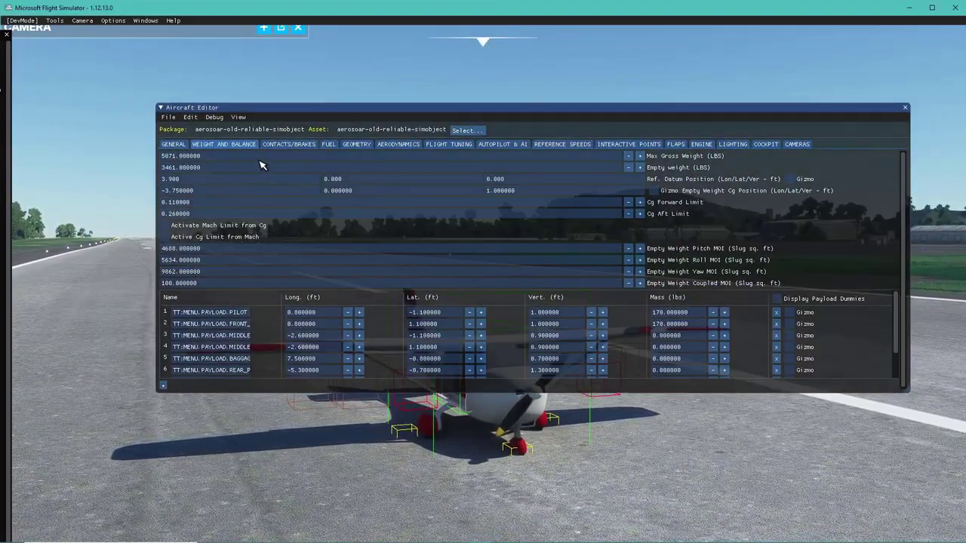
{"action": "left_click", "coordinate": [197, 157]}
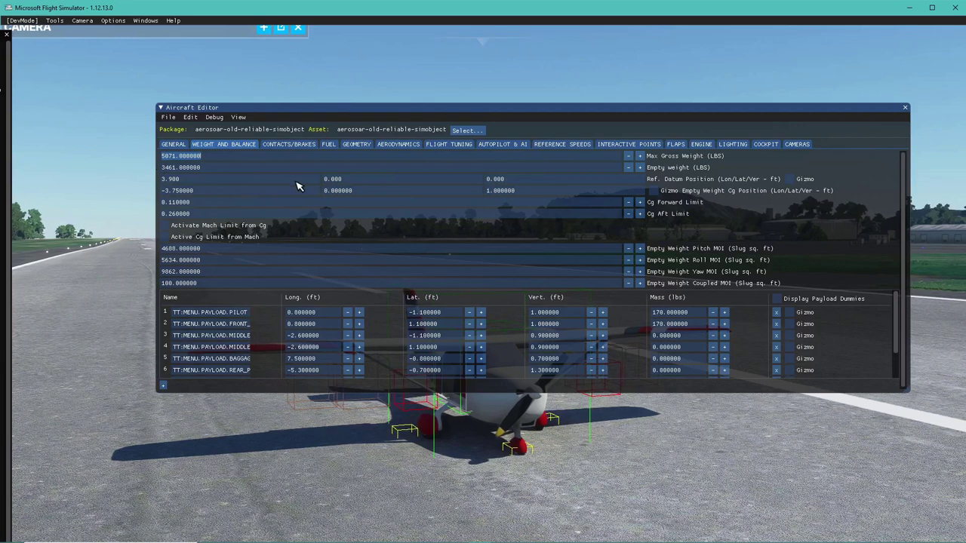
{"action": "type", "text": "4"}
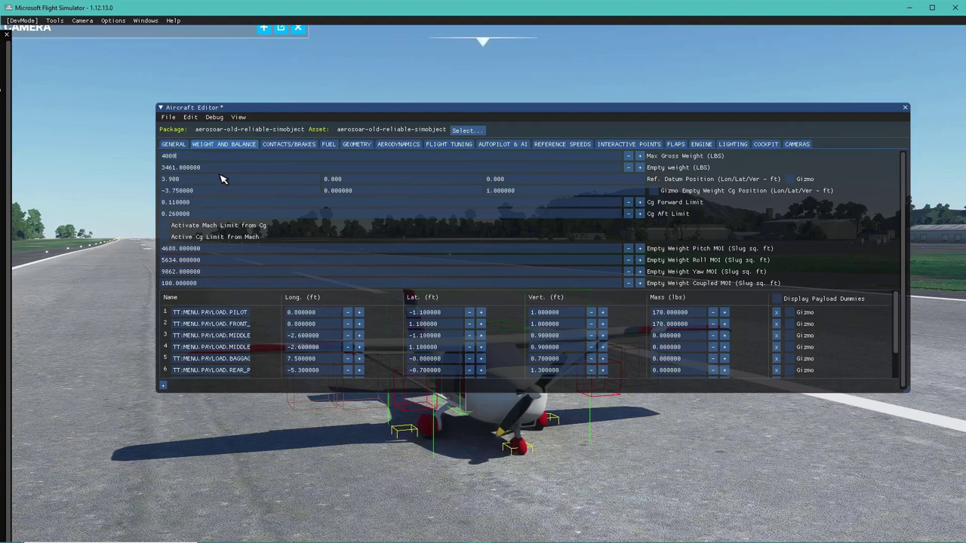
{"action": "left_click", "coordinate": [195, 168]}
{"action": "type", "text": "3"}
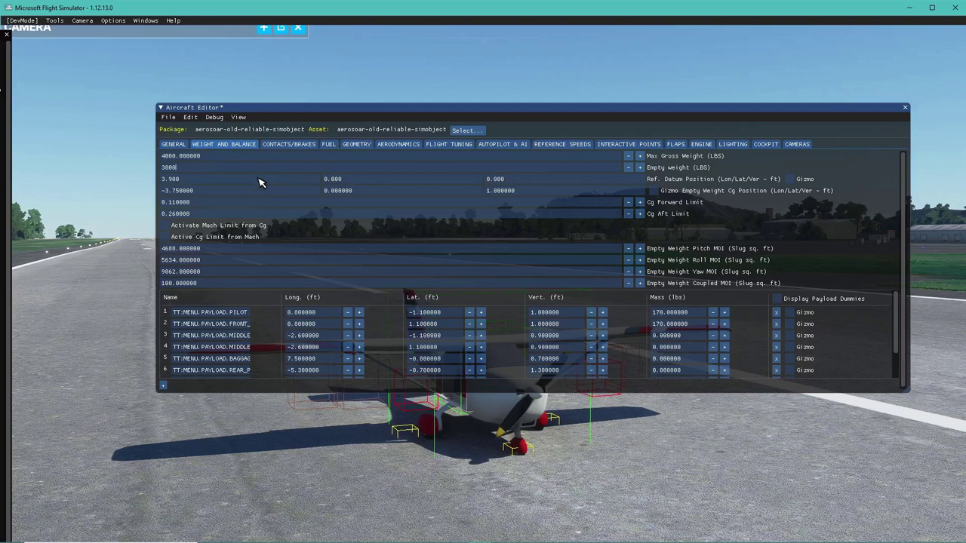
{"action": "left_click", "coordinate": [255, 181]}
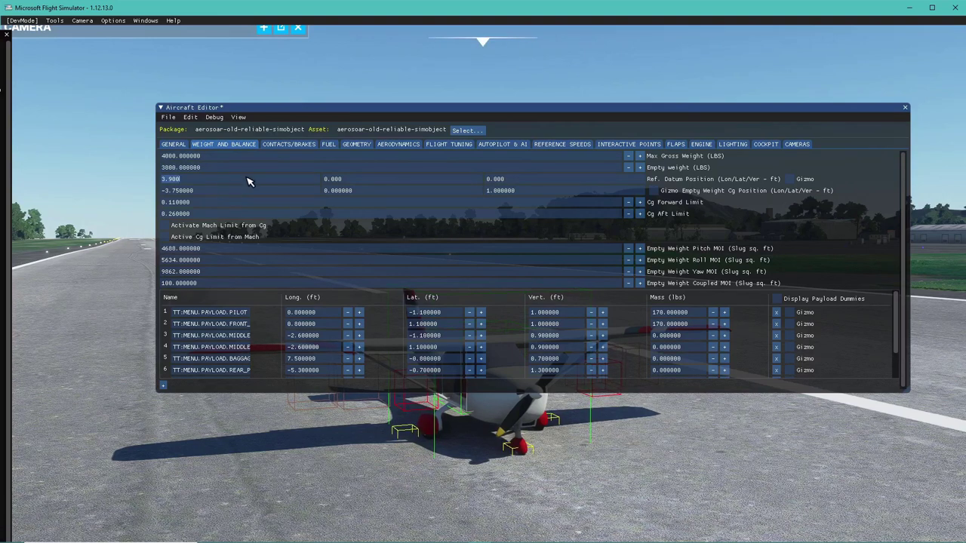
Display the gizmo for the reference datum position and examine where it sits on the aircraft
{"action": "mouse_move", "coordinate": [683, 193]}
{"action": "left_click_drag", "start_coordinate": [532, 109], "coordinate": [523, 59]}
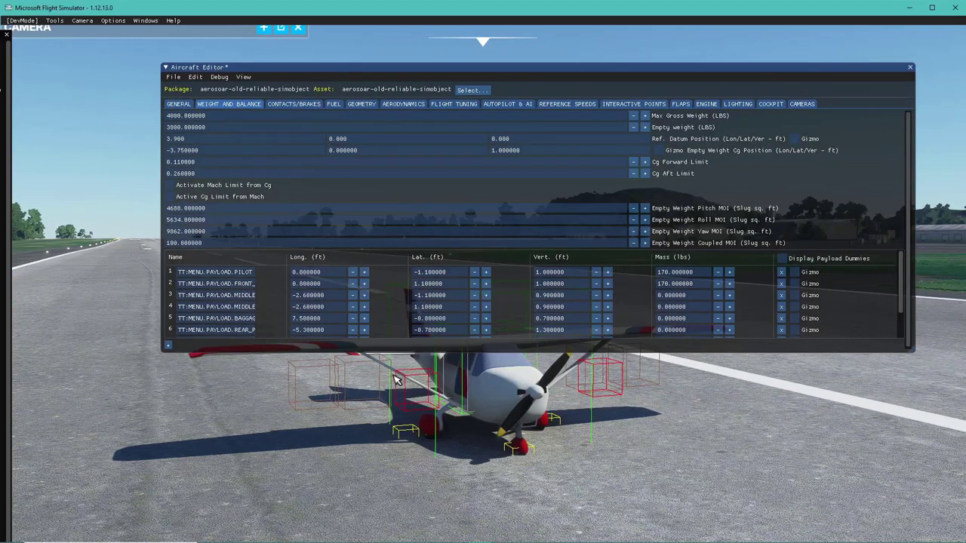
{"action": "left_click_drag", "start_coordinate": [441, 68], "coordinate": [965, 57]}
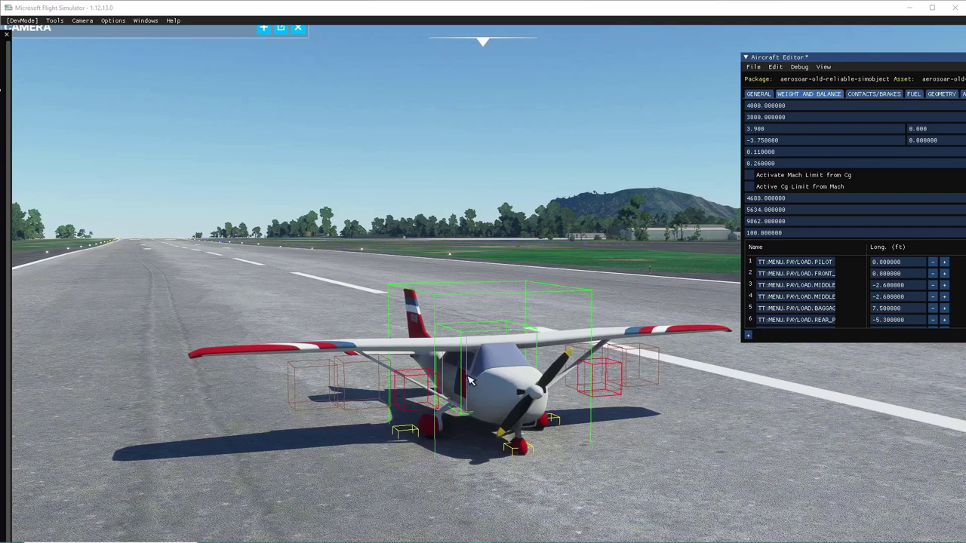
{"action": "left_click_drag", "start_coordinate": [857, 59], "coordinate": [312, 125]}
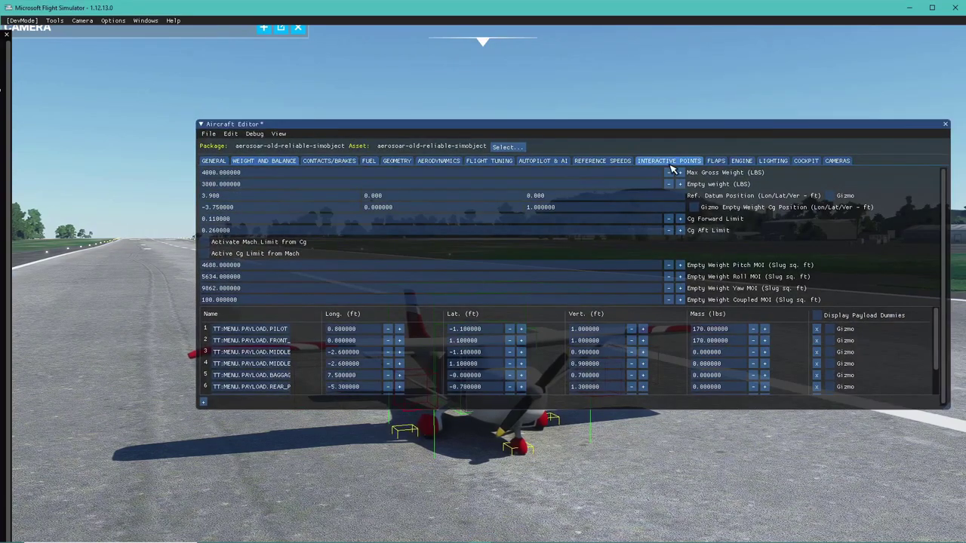
{"action": "left_click_drag", "start_coordinate": [719, 127], "coordinate": [650, 97]}
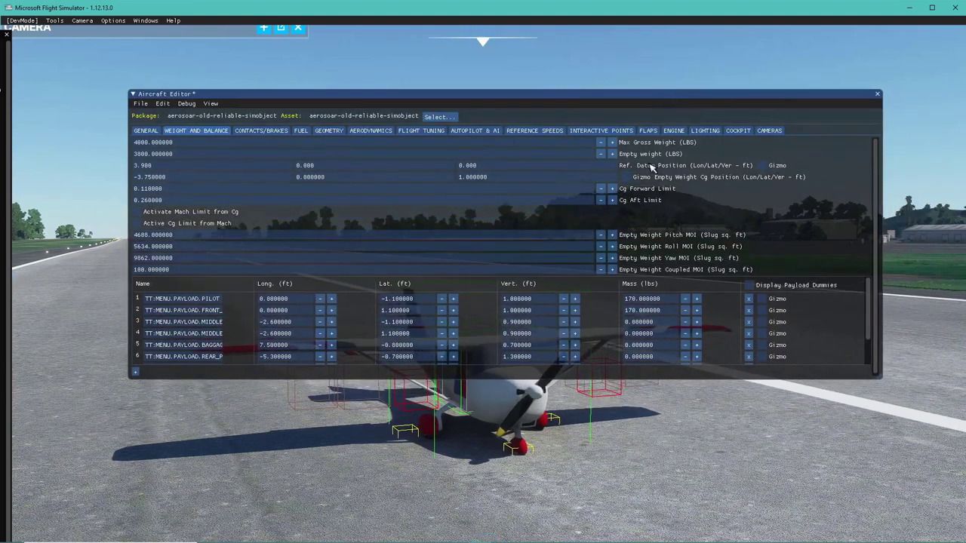
{"action": "left_click", "coordinate": [763, 166]}
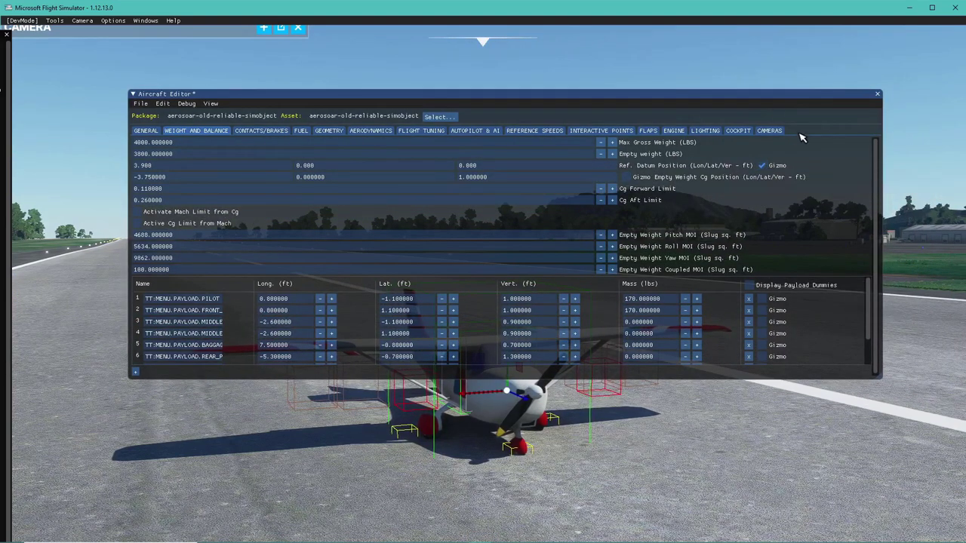
{"action": "left_click_drag", "start_coordinate": [750, 92], "coordinate": [965, 52]}
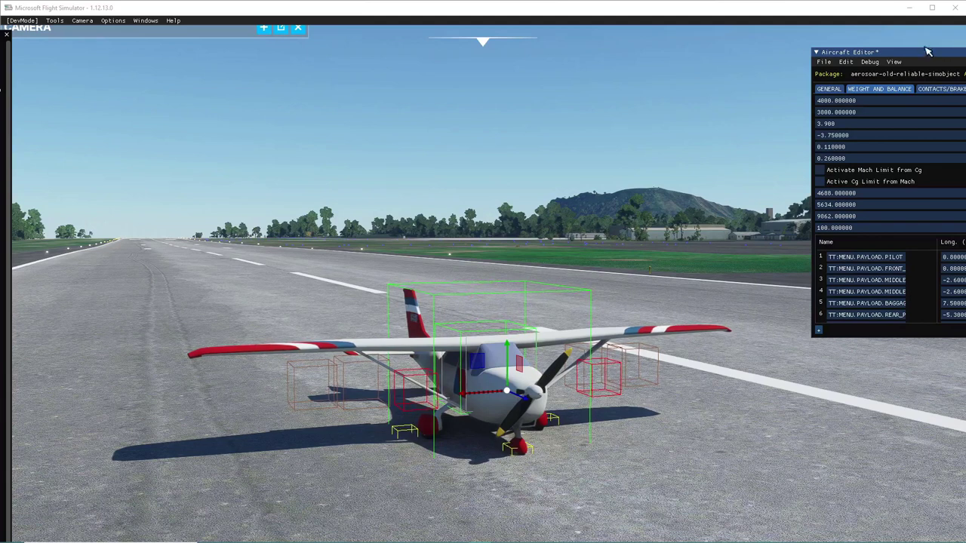
{"action": "left_click_drag", "start_coordinate": [891, 65], "coordinate": [420, 54]}
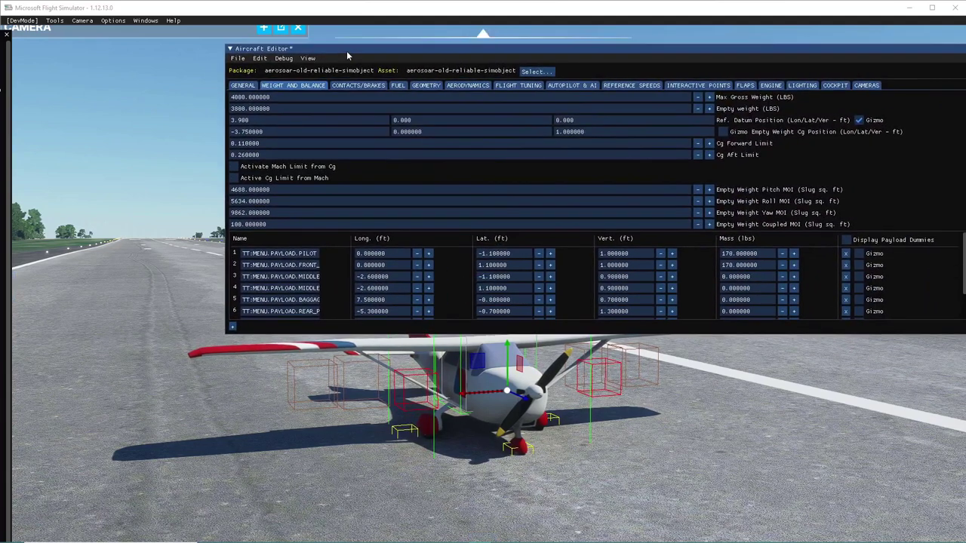
{"action": "left_click_drag", "start_coordinate": [475, 49], "coordinate": [365, 58]}
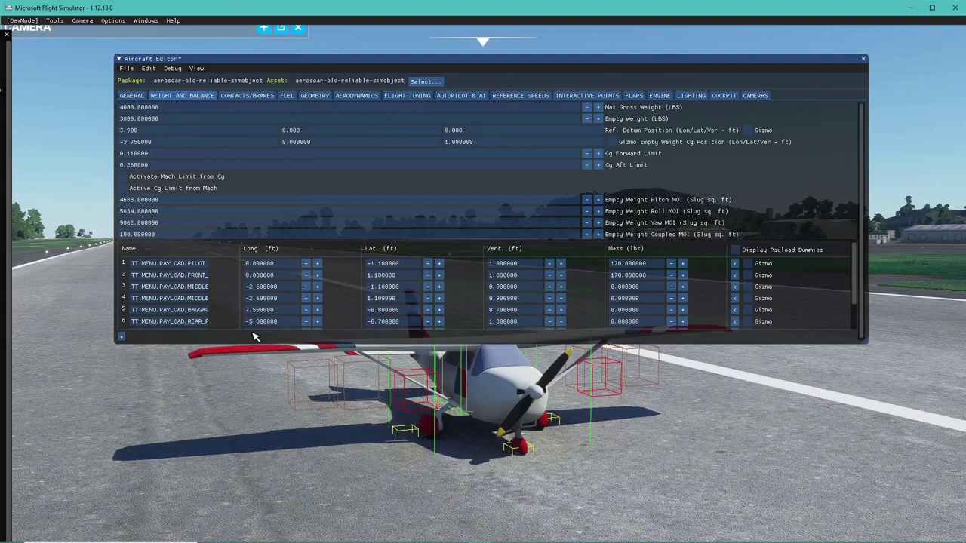
Enlarge the editor to show the full payload list and delete the ninth and third stations, both middle passenger seats
{"action": "left_click_drag", "start_coordinate": [865, 341], "coordinate": [878, 449]}
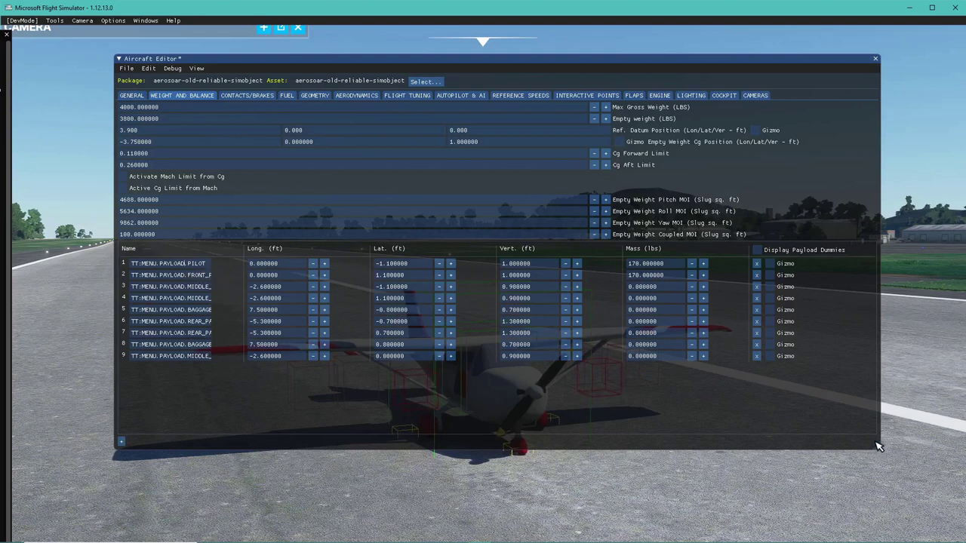
{"action": "left_click_drag", "start_coordinate": [880, 451], "coordinate": [919, 429]}
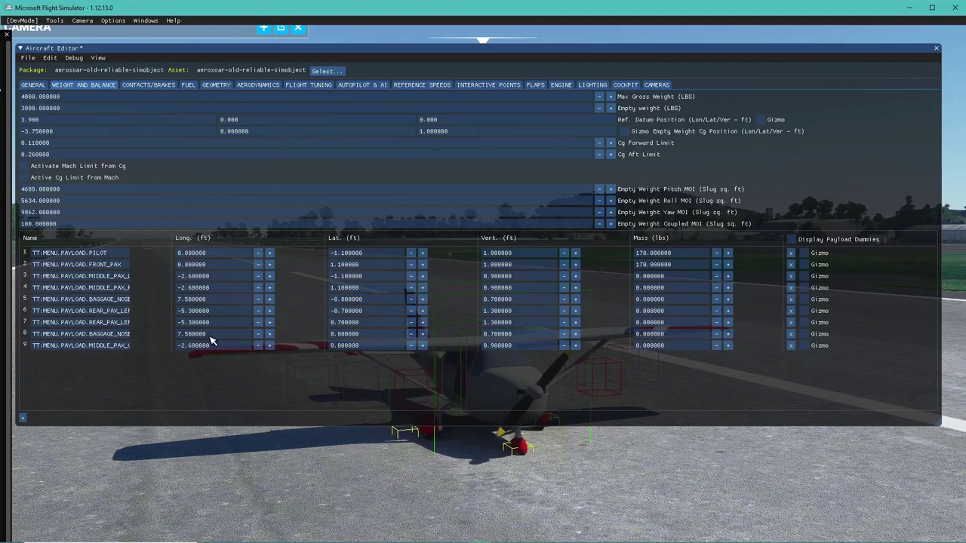
{"action": "left_click", "coordinate": [791, 345]}
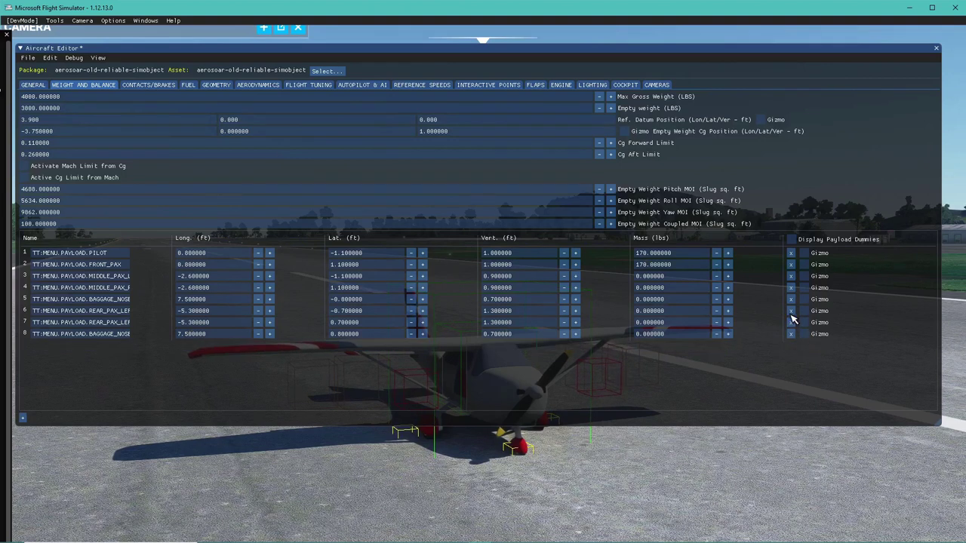
{"action": "left_click", "coordinate": [791, 276]}
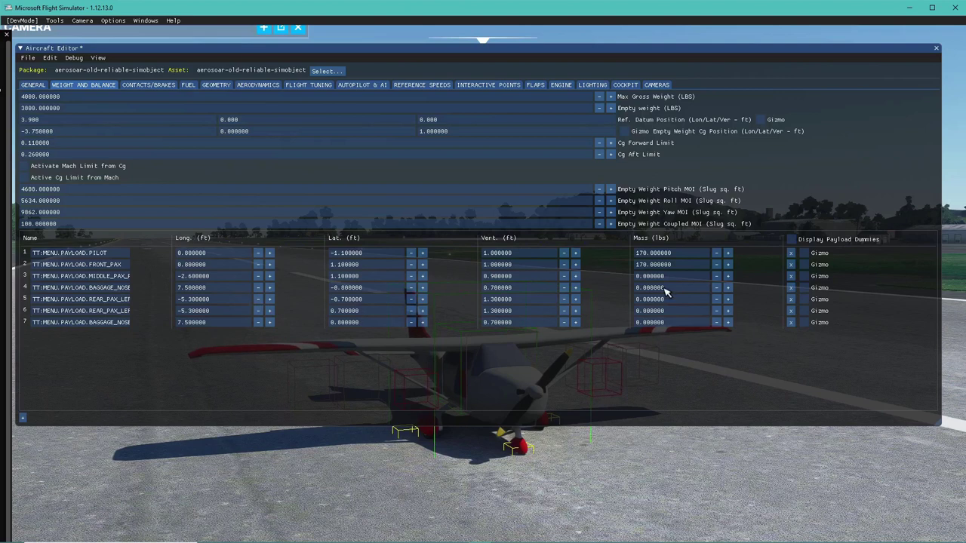
Delete the fifth payload station, the rear left passenger seat, from the list
{"action": "left_click", "coordinate": [791, 299]}
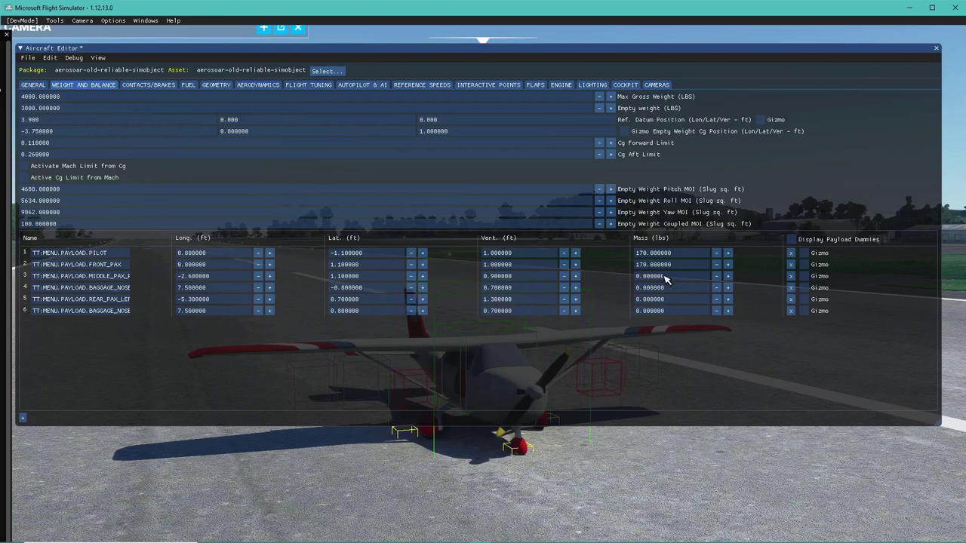
{"action": "left_click_drag", "start_coordinate": [575, 57], "coordinate": [593, 72]}
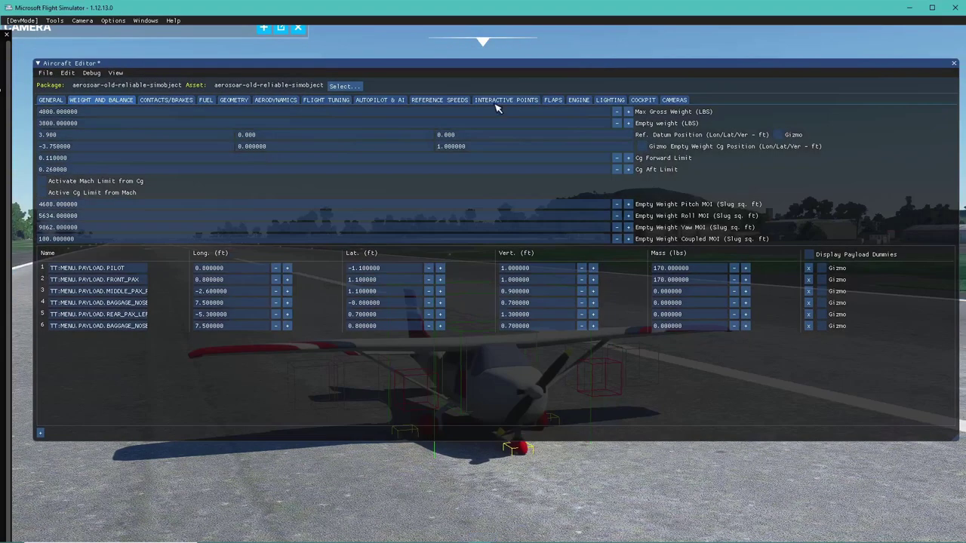
Open the contacts and brakes settings and examine the contact point markers around the aircraft from several angles
{"action": "left_click", "coordinate": [164, 102]}
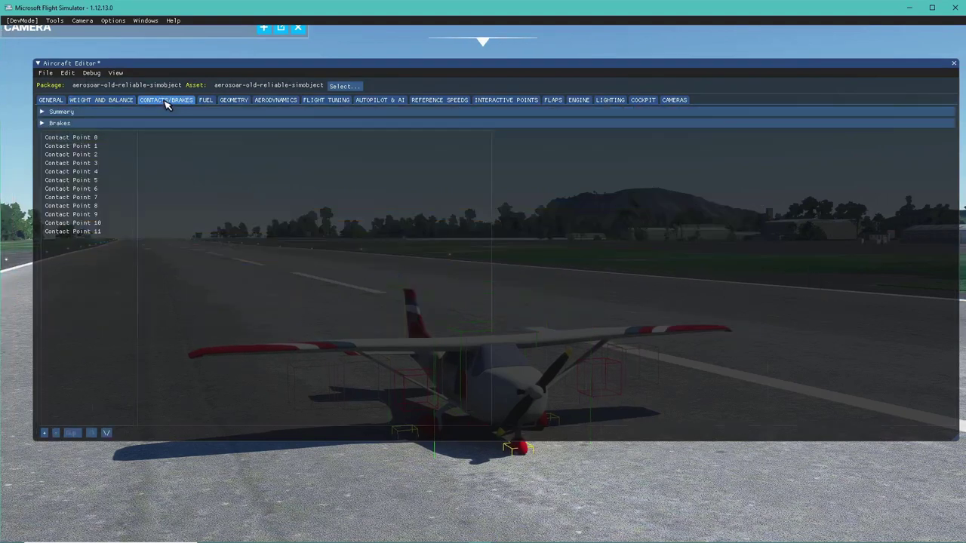
{"action": "left_click_drag", "start_coordinate": [192, 68], "coordinate": [965, 42]}
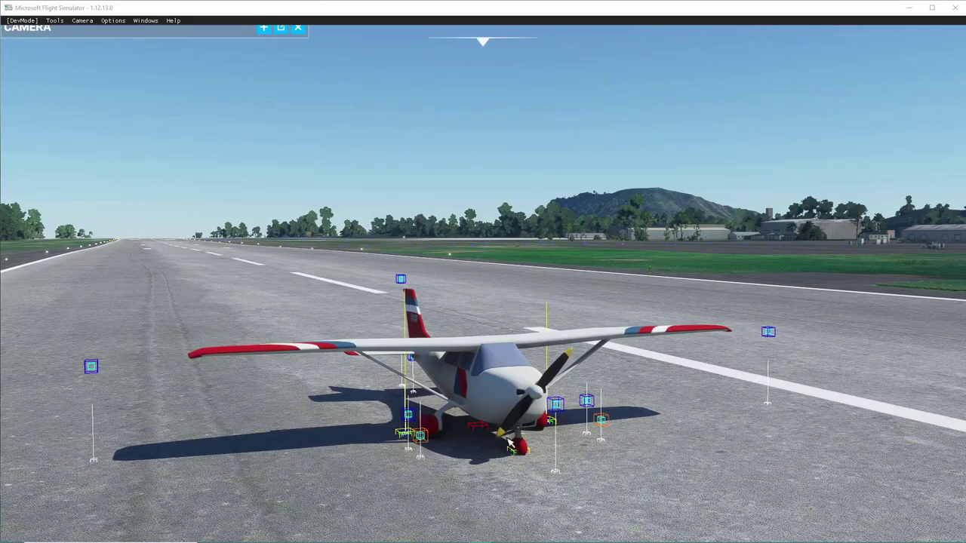
{"action": "left_click", "coordinate": [515, 444]}
{"action": "right_click_drag", "start_coordinate": [633, 393], "coordinate": [831, 344]}
{"action": "right_click_drag", "start_coordinate": [453, 393], "coordinate": [662, 422]}
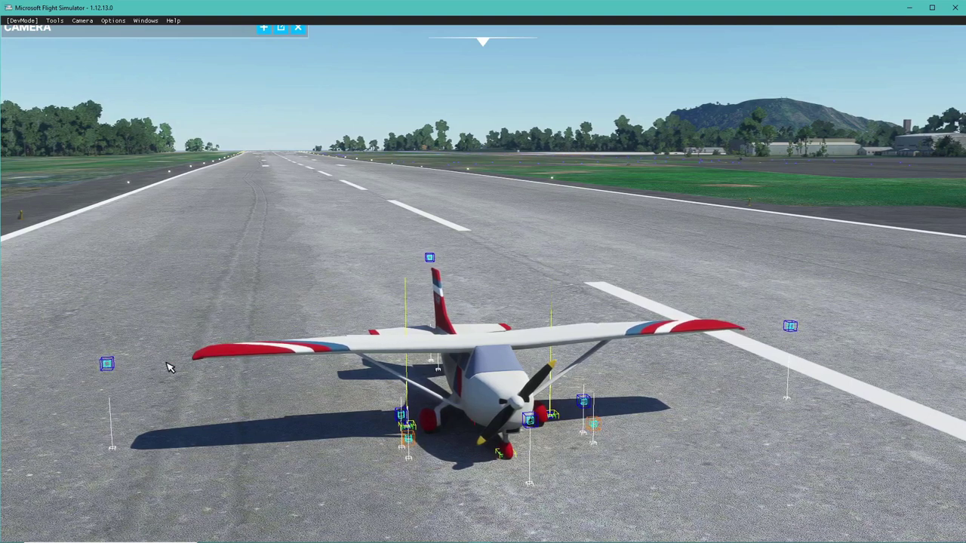
{"action": "mouse_move", "coordinate": [431, 419]}
{"action": "right_mouse_down"}
{"action": "mouse_move", "coordinate": [433, 453]}
{"action": "mouse_move", "coordinate": [432, 422]}
{"action": "mouse_move", "coordinate": [370, 400]}
{"action": "mouse_move", "coordinate": [295, 400]}
{"action": "mouse_move", "coordinate": [432, 415]}
{"action": "right_mouse_up"}
Bring the editor back over the aircraft and examine contact point 0, including its available type and sound ID options
{"action": "key", "text": "alt+Tab"}
{"action": "left_click_drag", "start_coordinate": [965, 72], "coordinate": [241, 67]}
{"action": "left_click", "coordinate": [58, 141]}
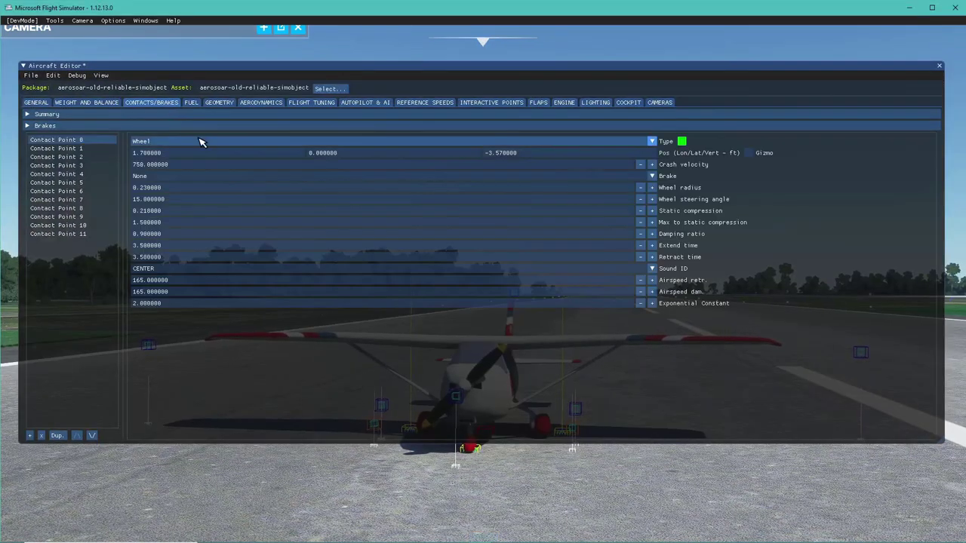
{"action": "left_click", "coordinate": [652, 141]}
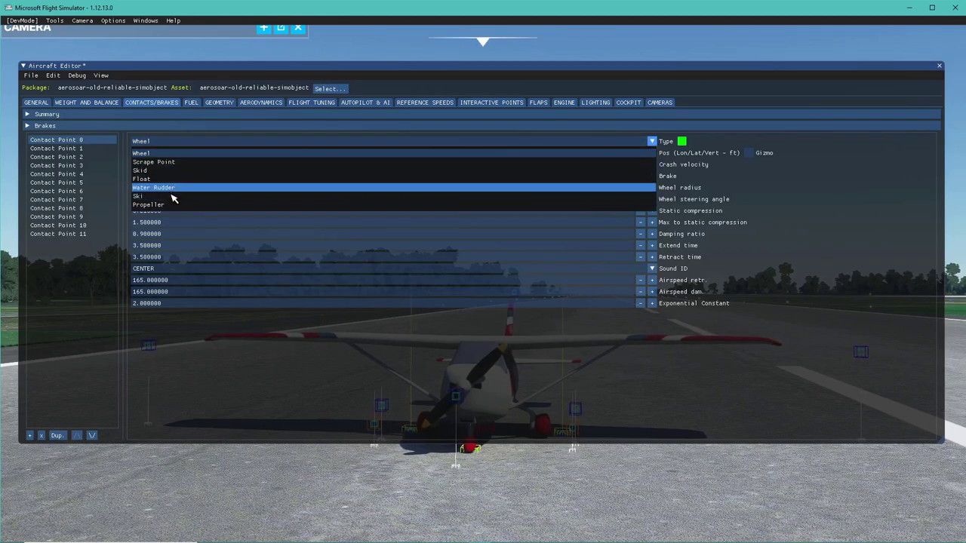
{"action": "left_click", "coordinate": [213, 142]}
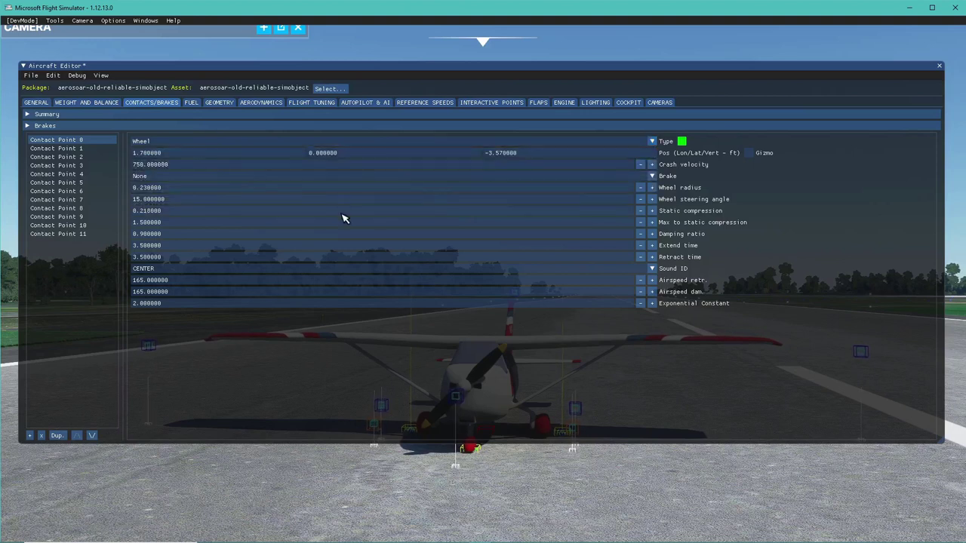
{"action": "left_click", "coordinate": [653, 269]}
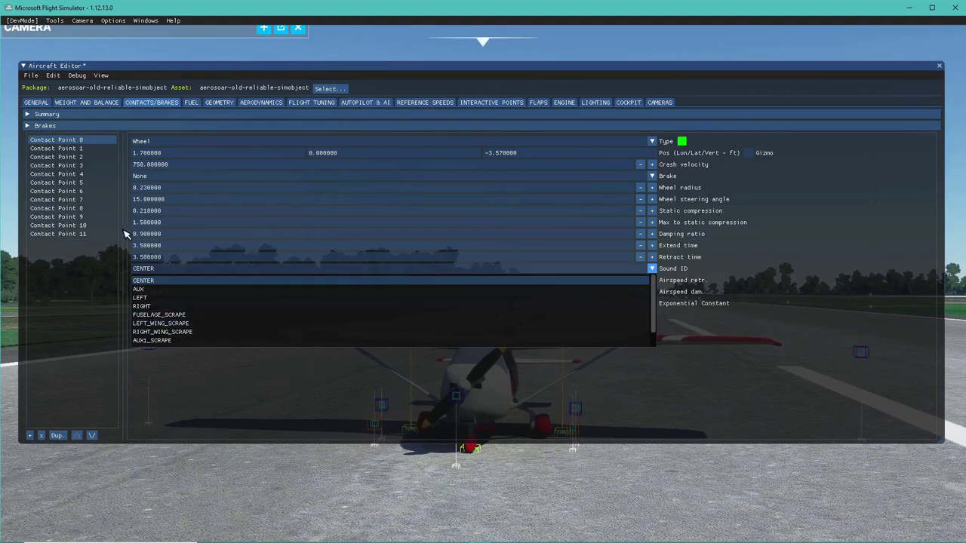
{"action": "left_click", "coordinate": [96, 296]}
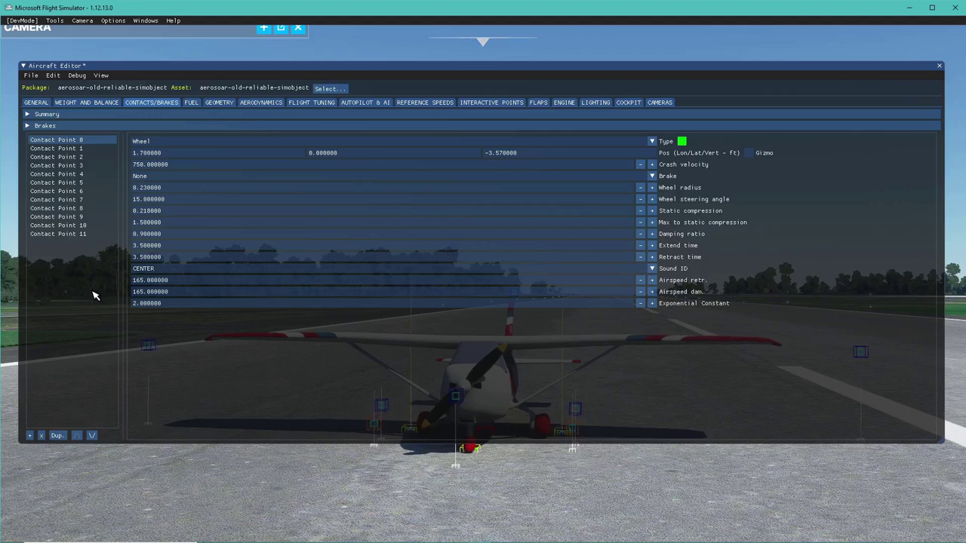
{"action": "left_click", "coordinate": [71, 150]}
{"action": "left_click", "coordinate": [68, 140]}
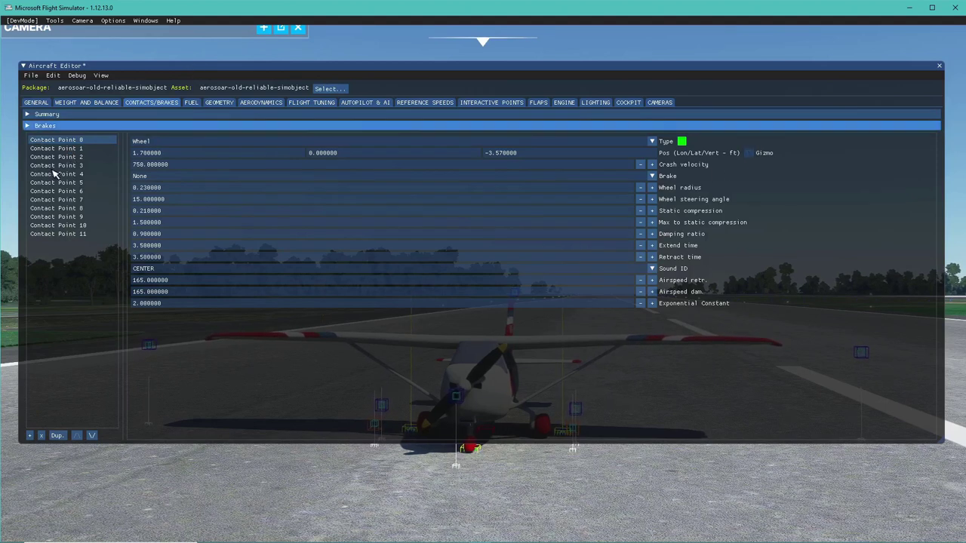
Display the position gizmo for contact point 0 with the editor moved aside, and switch to the developer camera
{"action": "left_click_drag", "start_coordinate": [96, 69], "coordinate": [746, 65]}
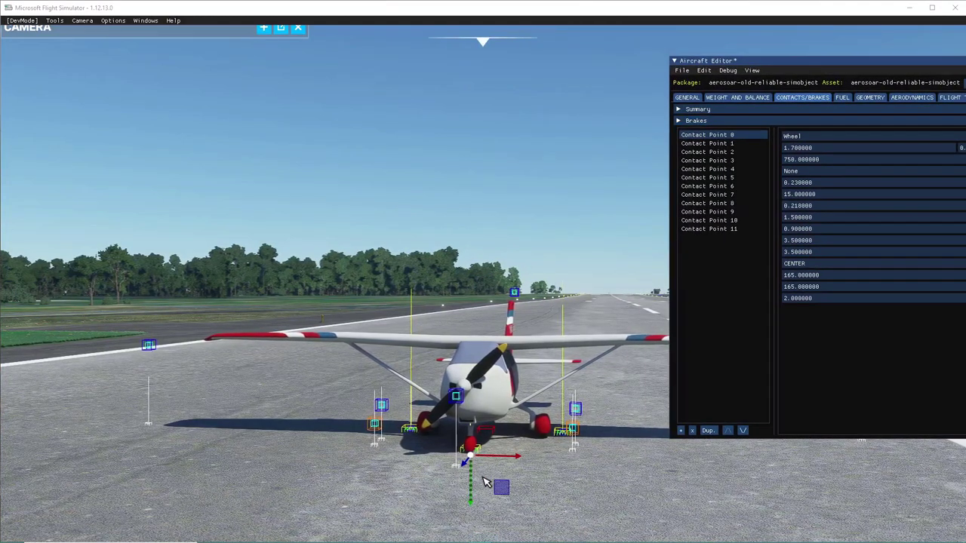
{"action": "left_click", "coordinate": [492, 435]}
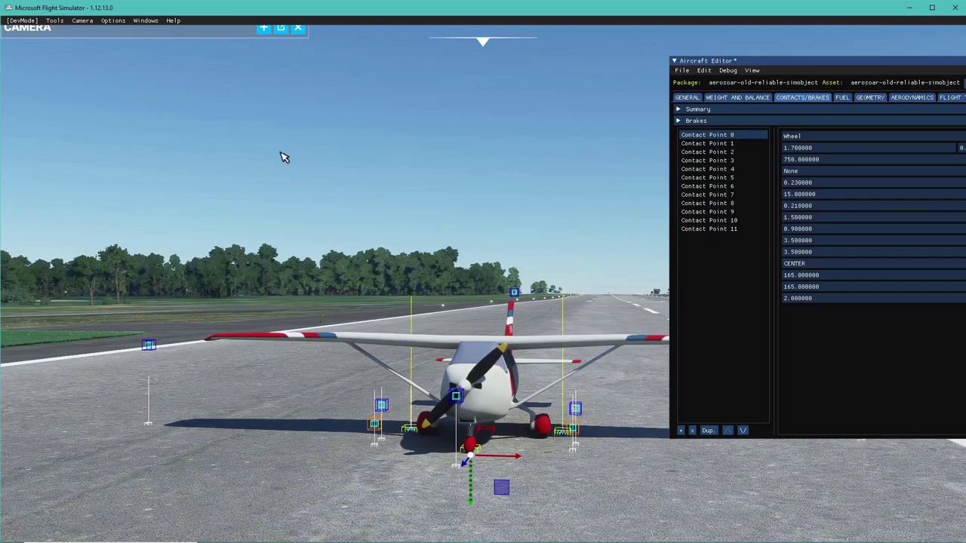
{"action": "left_click", "coordinate": [83, 20]}
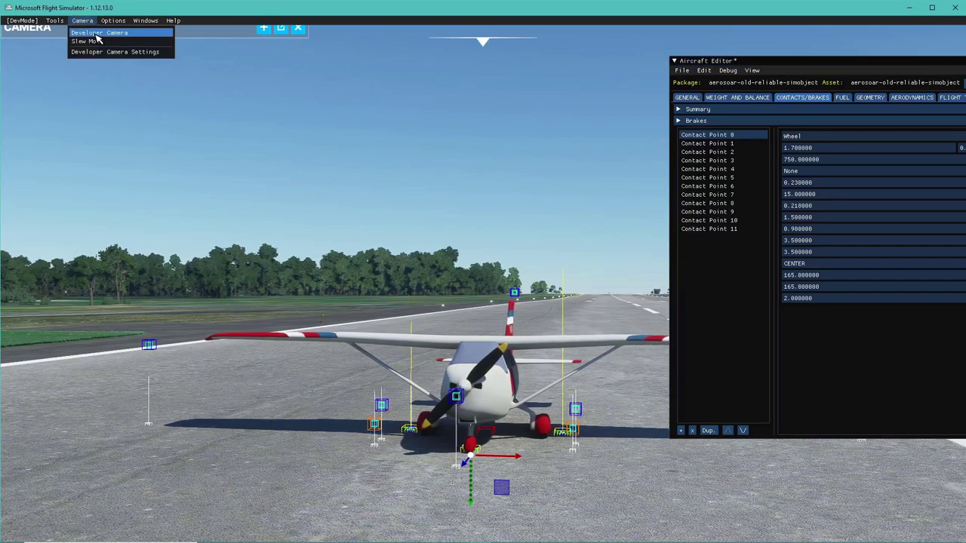
{"action": "left_click", "coordinate": [96, 34]}
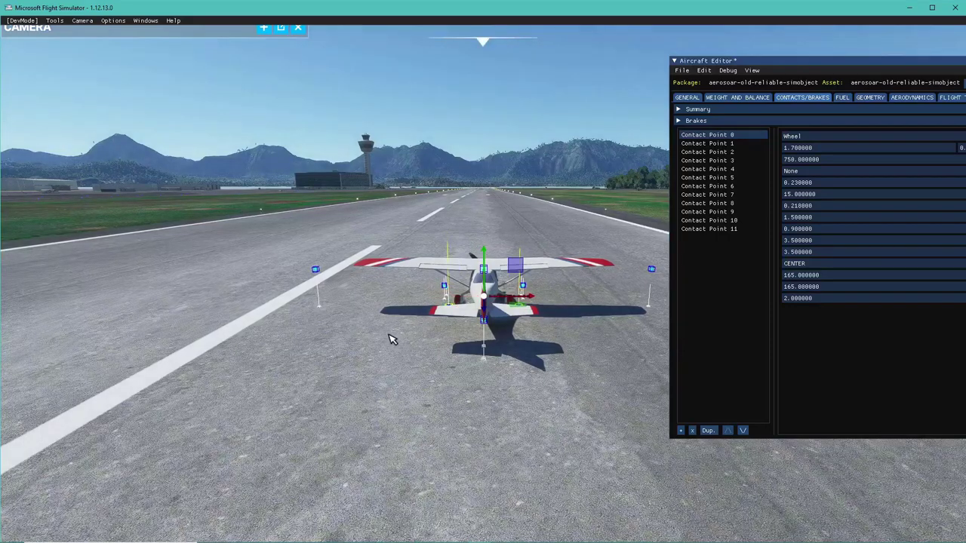
{"action": "key", "text": "w"}
{"action": "key", "text": "a"}
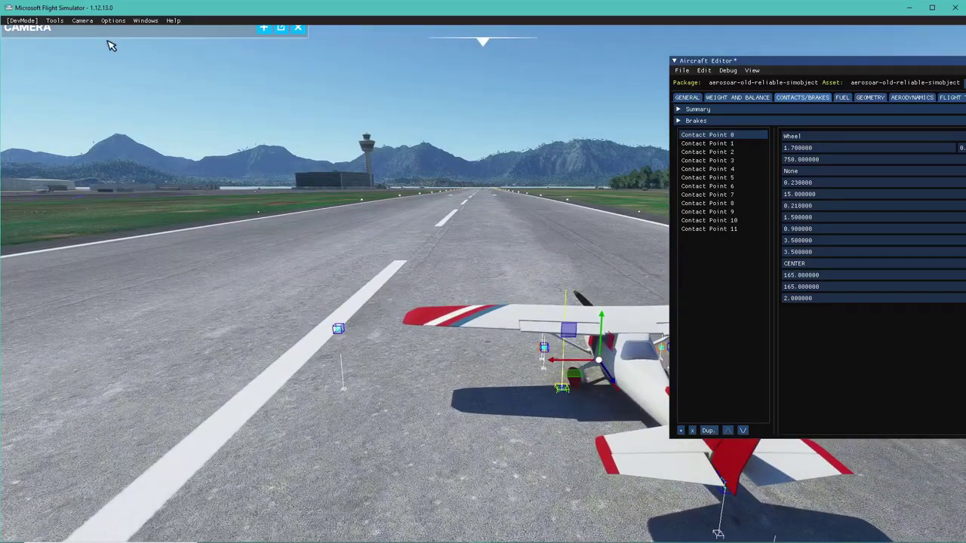
Set the developer camera's rotation speed to about 0.53 and move its settings out of the way
{"action": "left_click", "coordinate": [82, 20]}
{"action": "left_click", "coordinate": [96, 52]}
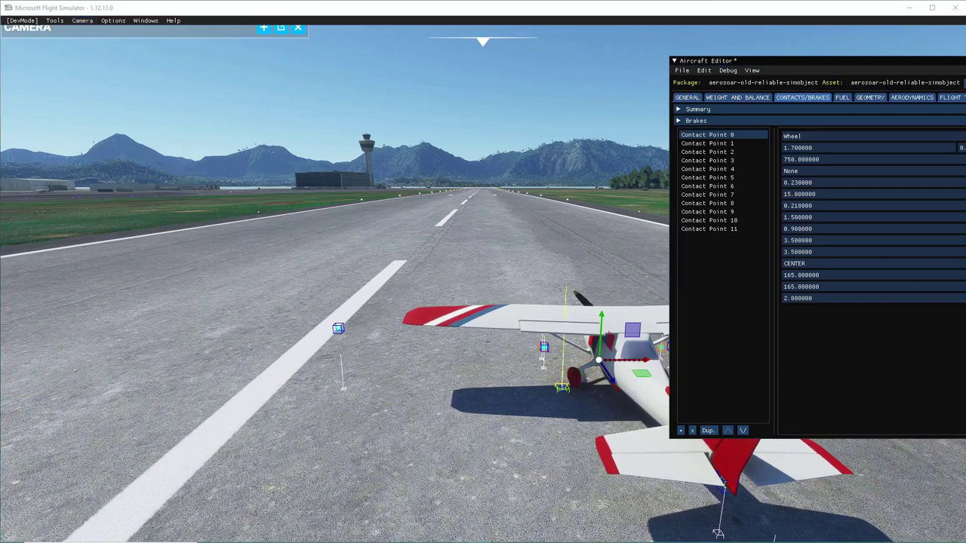
{"action": "left_click_drag", "start_coordinate": [318, 147], "coordinate": [461, 135]}
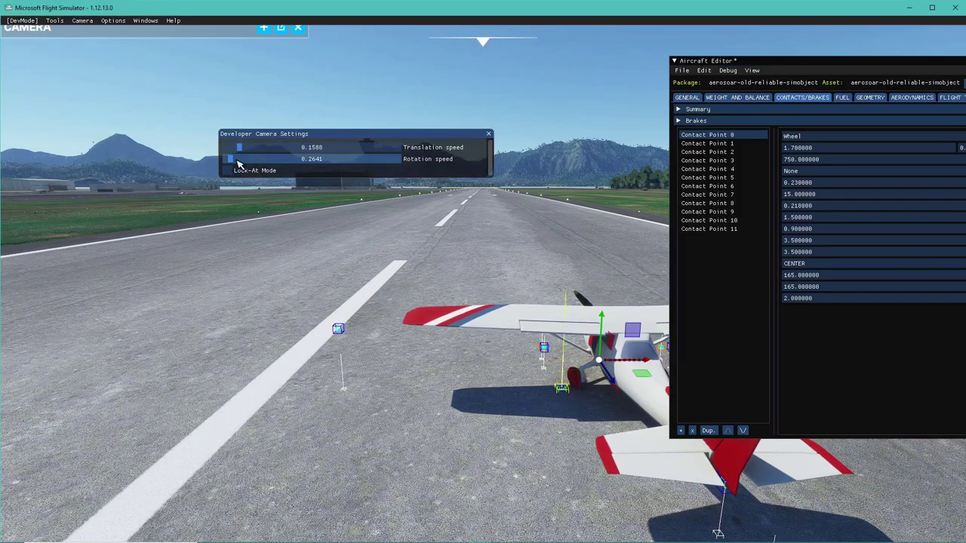
{"action": "left_click_drag", "start_coordinate": [232, 163], "coordinate": [237, 163]}
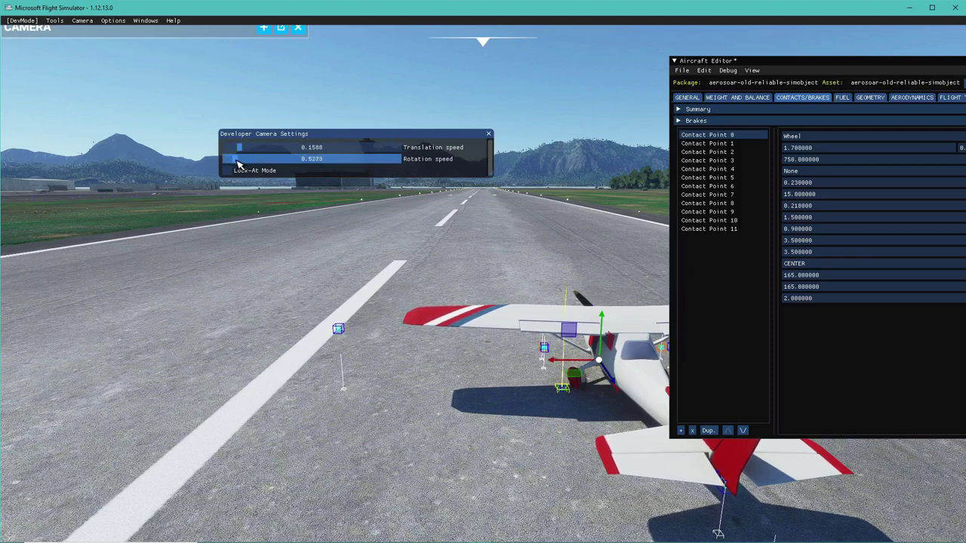
{"action": "left_click_drag", "start_coordinate": [372, 138], "coordinate": [965, 137]}
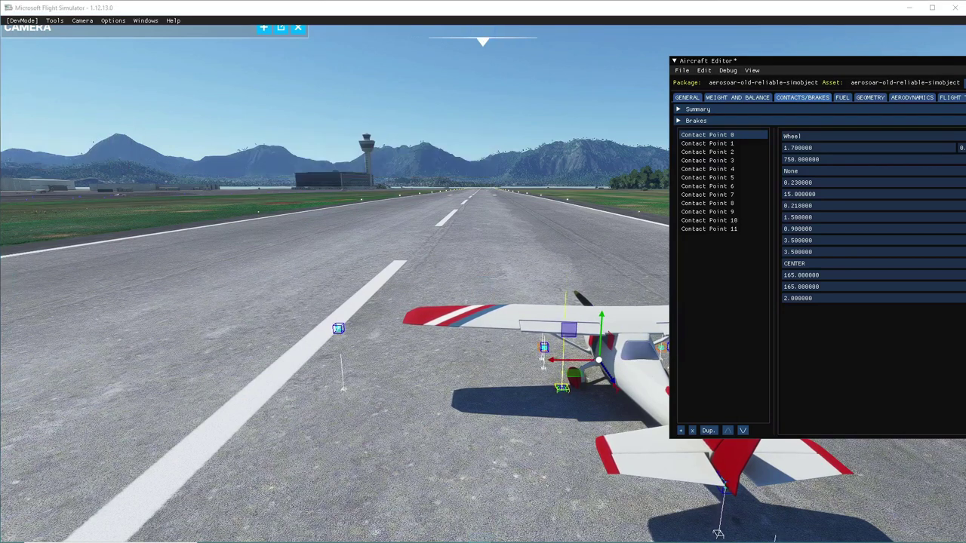
Fly the developer camera around the aircraft and close in on the nose wheel and the gizmo of contact point 0
{"action": "key", "text": "w"}
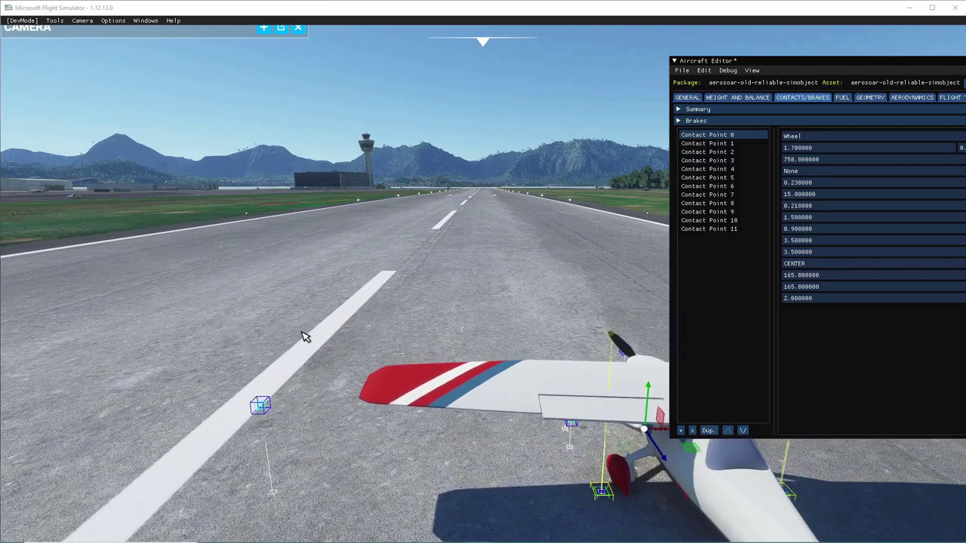
{"action": "right_click_drag", "start_coordinate": [370, 299], "coordinate": [654, 283]}
{"action": "key", "text": "w"}
{"action": "key", "text": "d"}
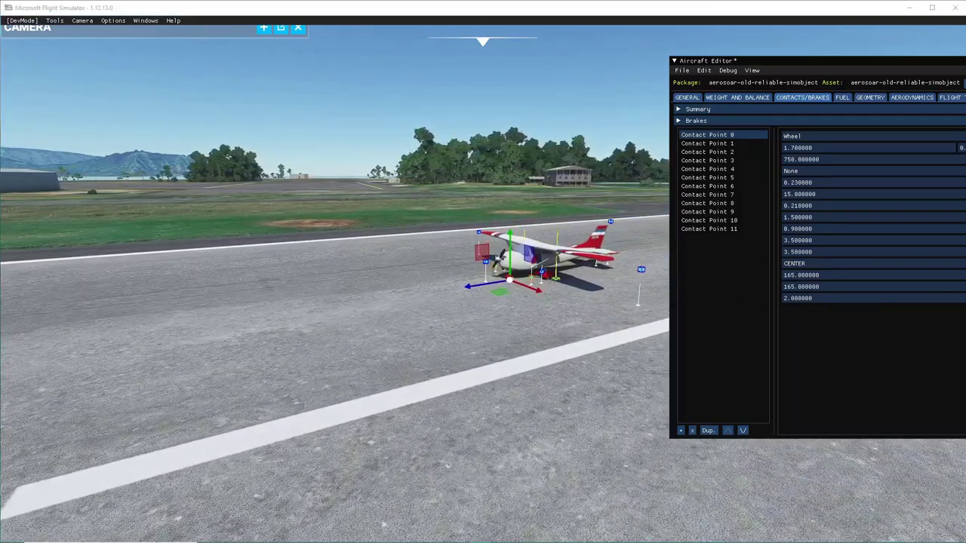
{"action": "key", "text": "w"}
{"action": "key", "text": "d"}
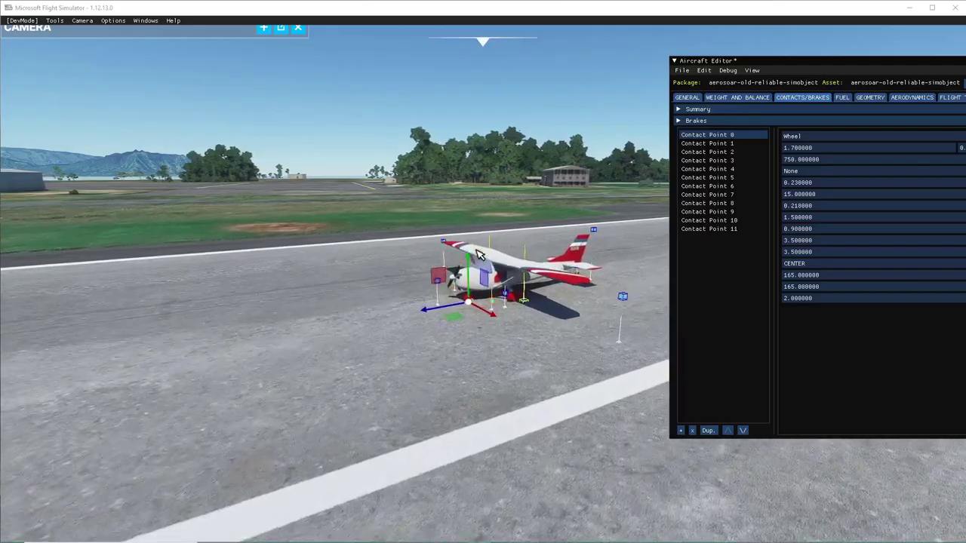
{"action": "key", "text": "w"}
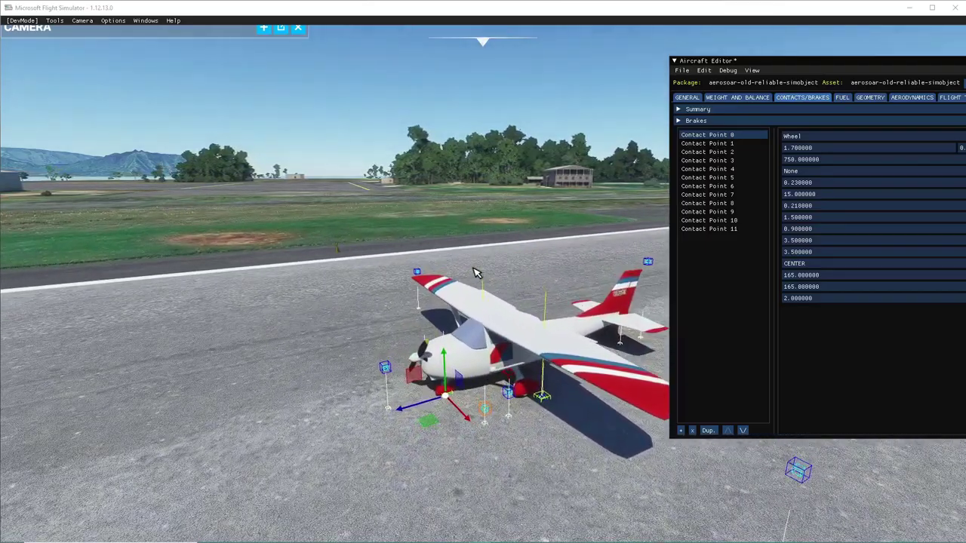
{"action": "key", "text": "f"}
{"action": "key", "text": "r"}
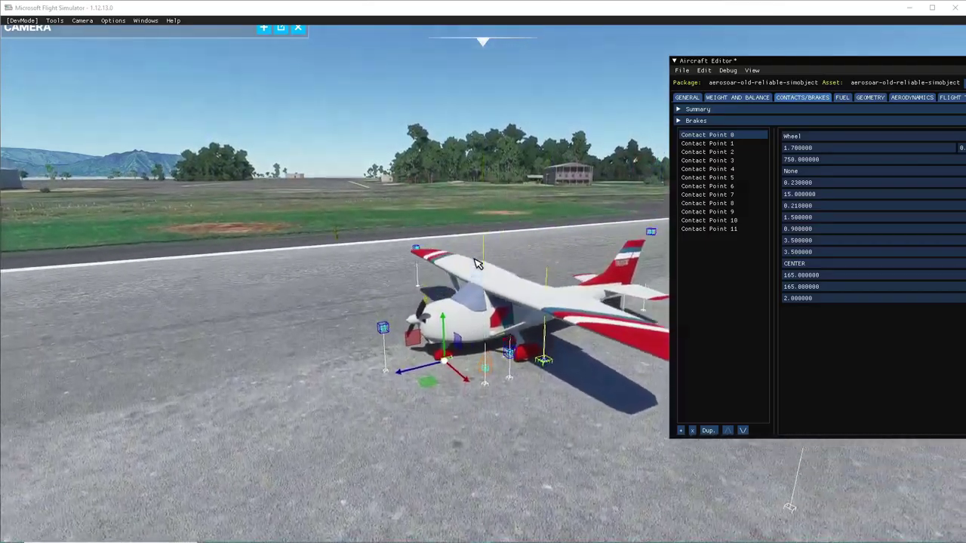
{"action": "key", "text": "f"}
{"action": "key", "text": "w"}
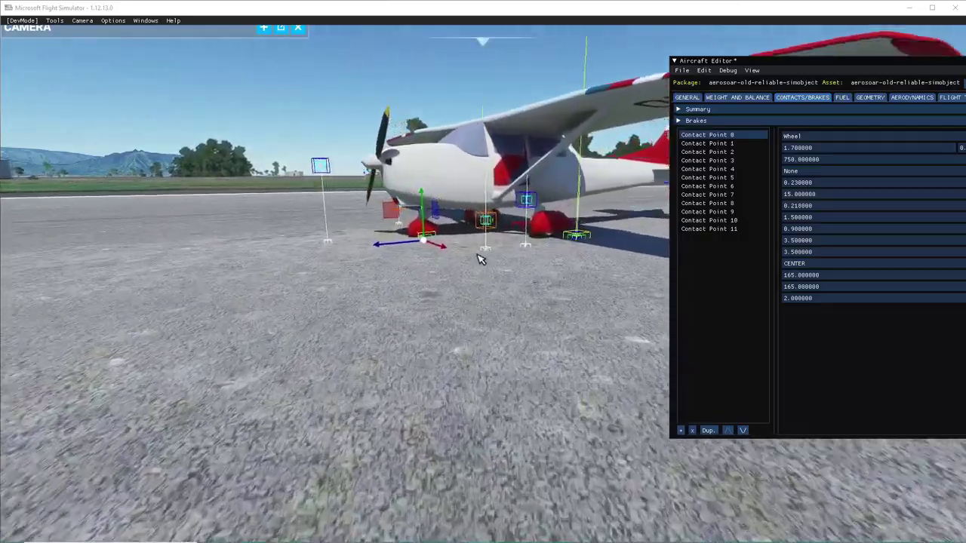
{"action": "key", "text": "w"}
{"action": "key", "text": "a"}
{"action": "key", "text": "d"}
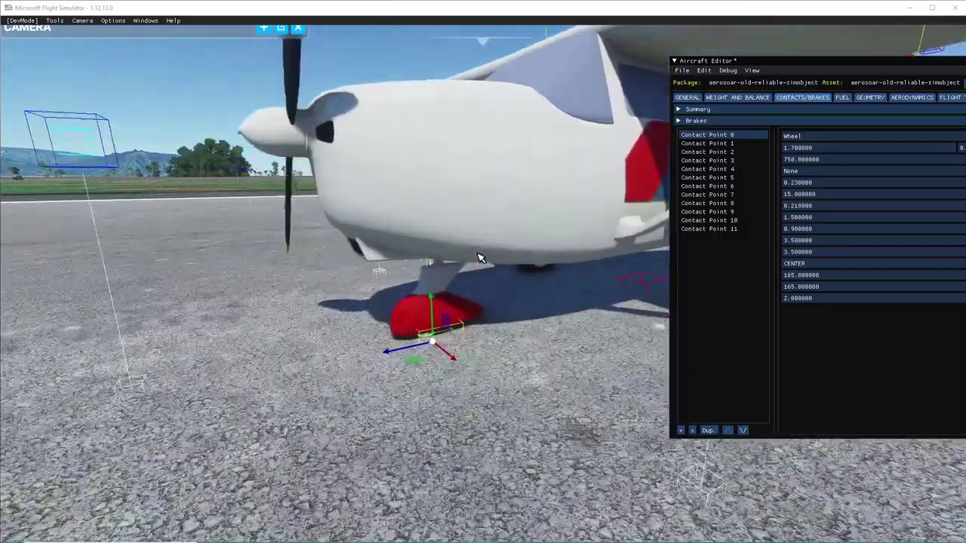
{"action": "key", "text": "f"}
{"action": "key", "text": "w"}
{"action": "key", "text": "a"}
{"action": "key", "text": "d"}
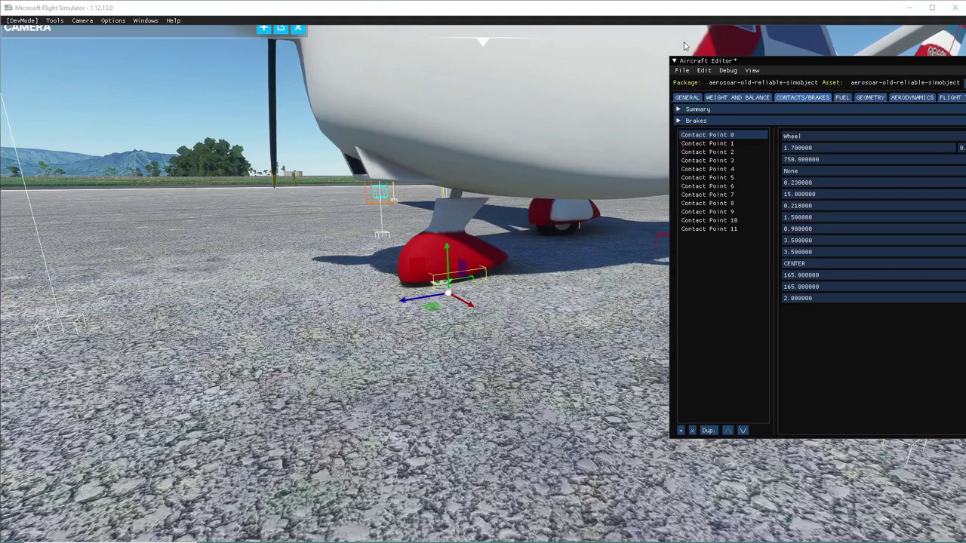
Lower contact point 0 below the nose wheel with its gizmo, and save and resync the aircraft
{"action": "left_click", "coordinate": [681, 71]}
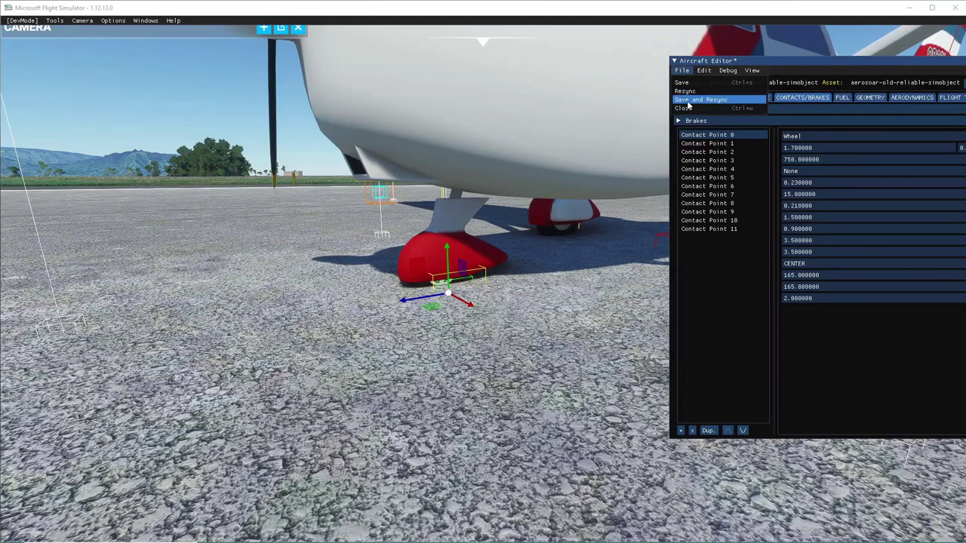
{"action": "left_click", "coordinate": [782, 60]}
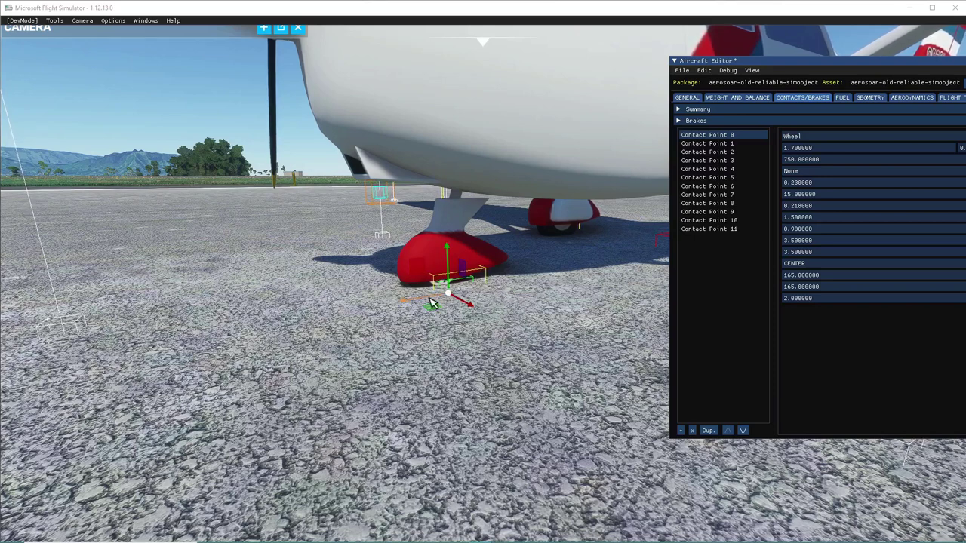
{"action": "scroll", "coordinate": [435, 304], "scroll_direction": "up", "scroll_amount": 4}
{"action": "scroll", "coordinate": [436, 305], "scroll_direction": "down", "scroll_amount": 3}
{"action": "left_click_drag", "start_coordinate": [428, 291], "coordinate": [428, 313]}
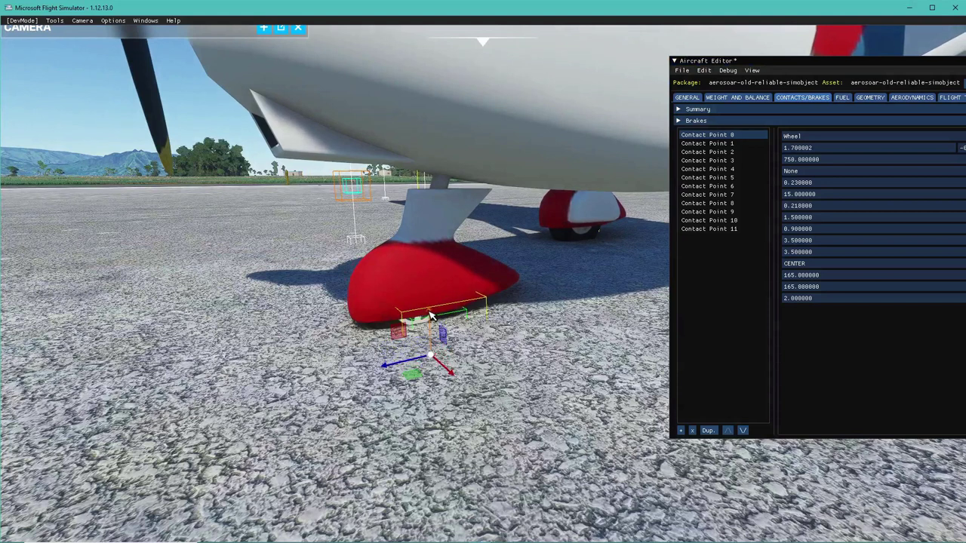
{"action": "left_click", "coordinate": [683, 71]}
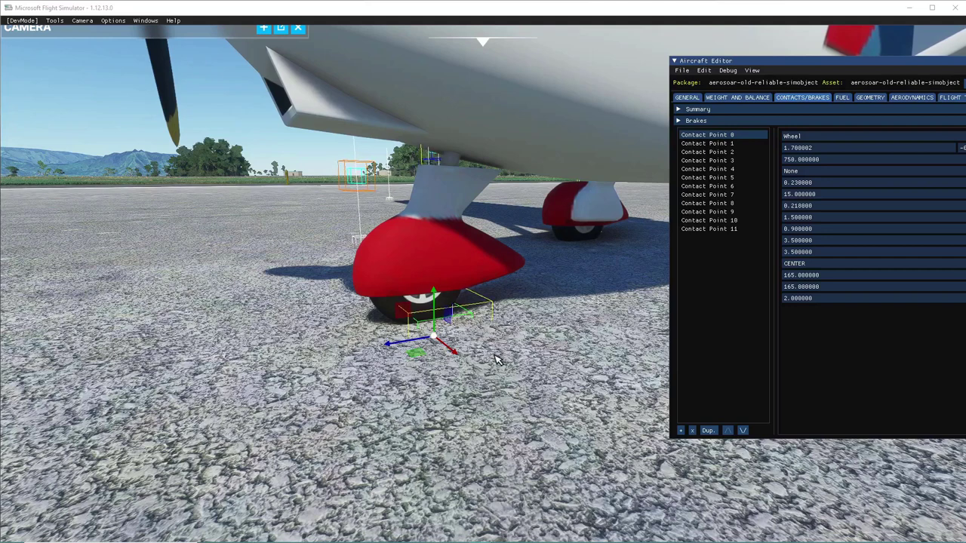
Fine-tune contact point 0 slightly further downward from a closer view of the nose wheel, and save and resync again
{"action": "key", "text": "f"}
{"action": "key", "text": "w"}
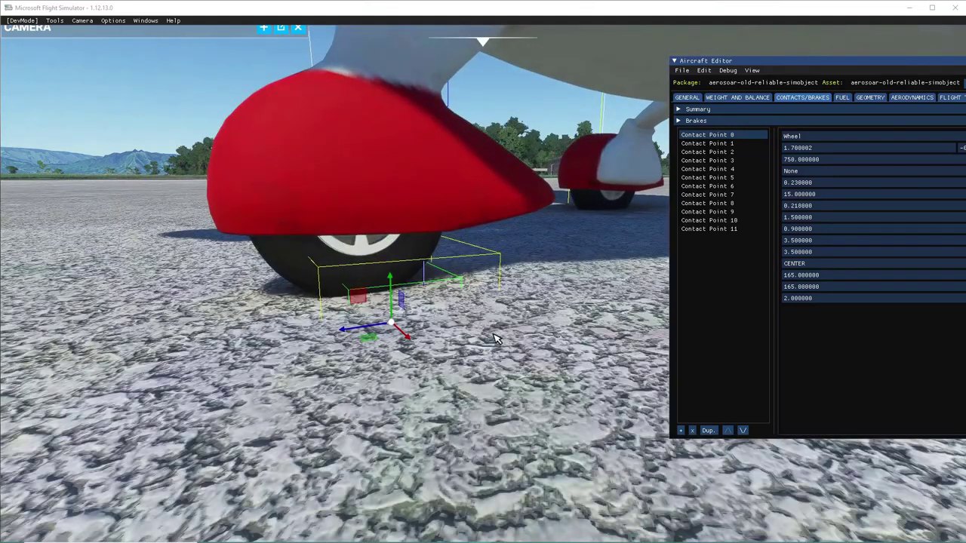
{"action": "left_click_drag", "start_coordinate": [391, 278], "coordinate": [392, 286]}
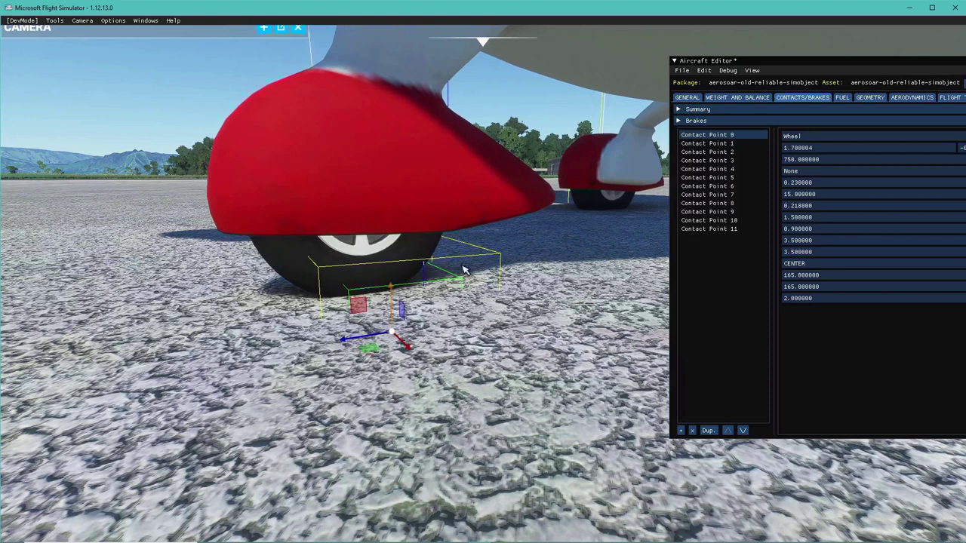
{"action": "left_click", "coordinate": [681, 70]}
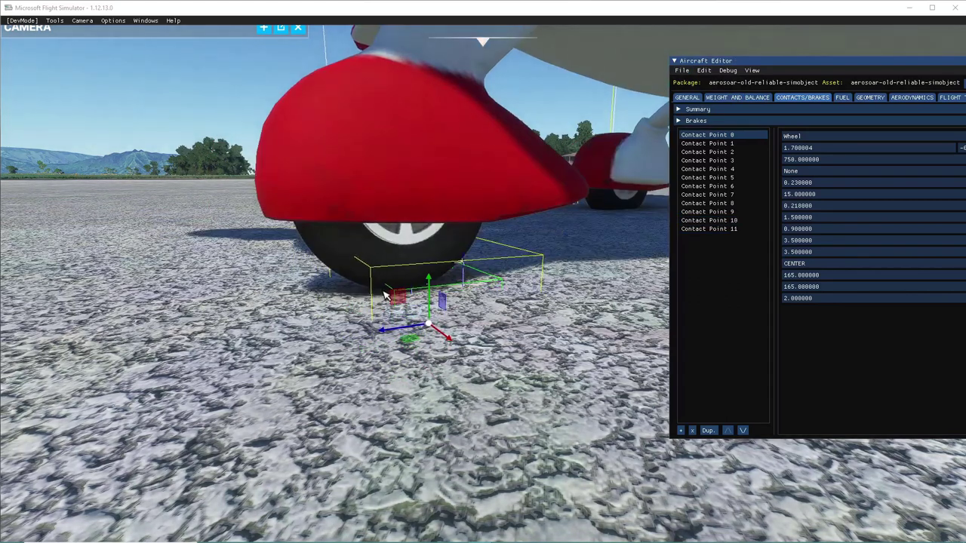
Raise contact point 0 slightly with its gizmo to a vertical position of about -3.87 ft, and save and resync the aircraft
{"action": "left_click_drag", "start_coordinate": [430, 281], "coordinate": [431, 275]}
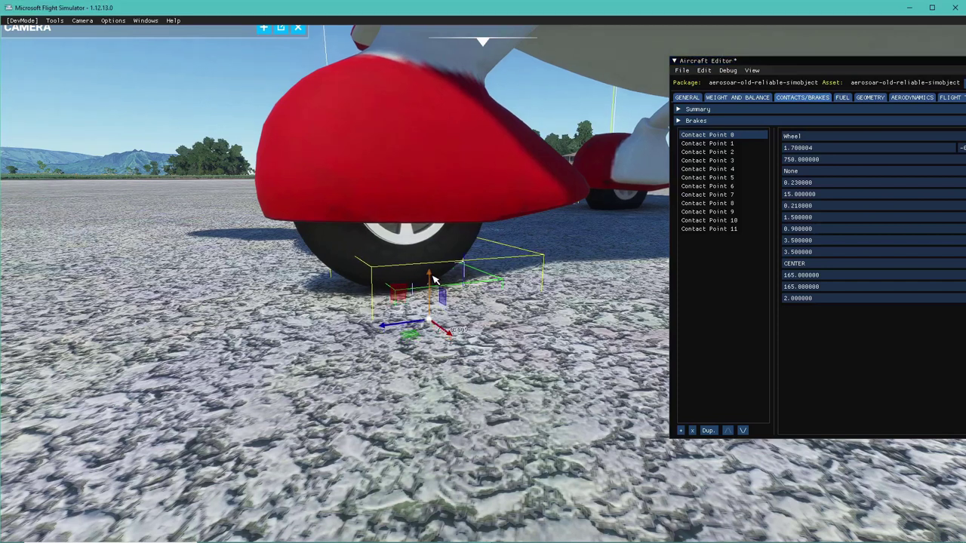
{"action": "left_click", "coordinate": [681, 71]}
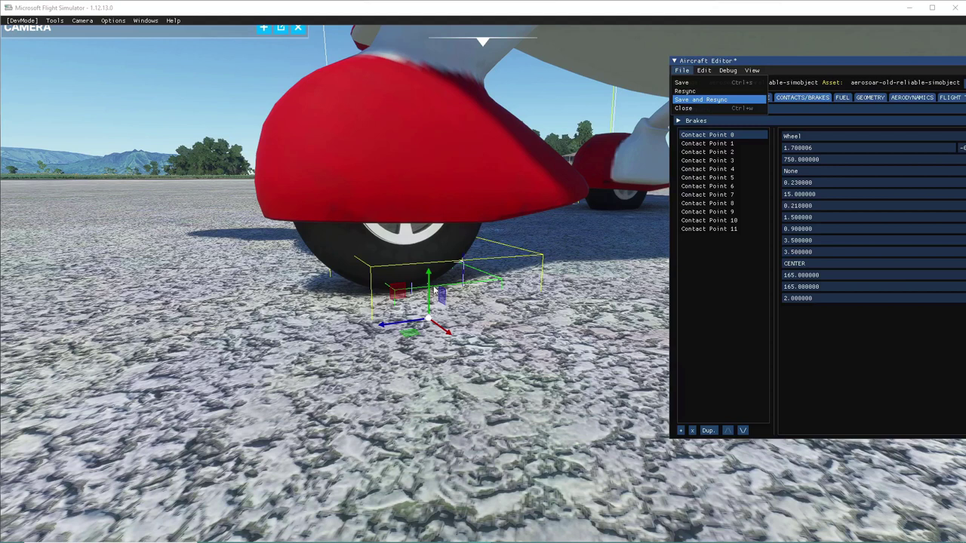
{"action": "left_click", "coordinate": [700, 100]}
{"action": "left_click", "coordinate": [689, 160]}
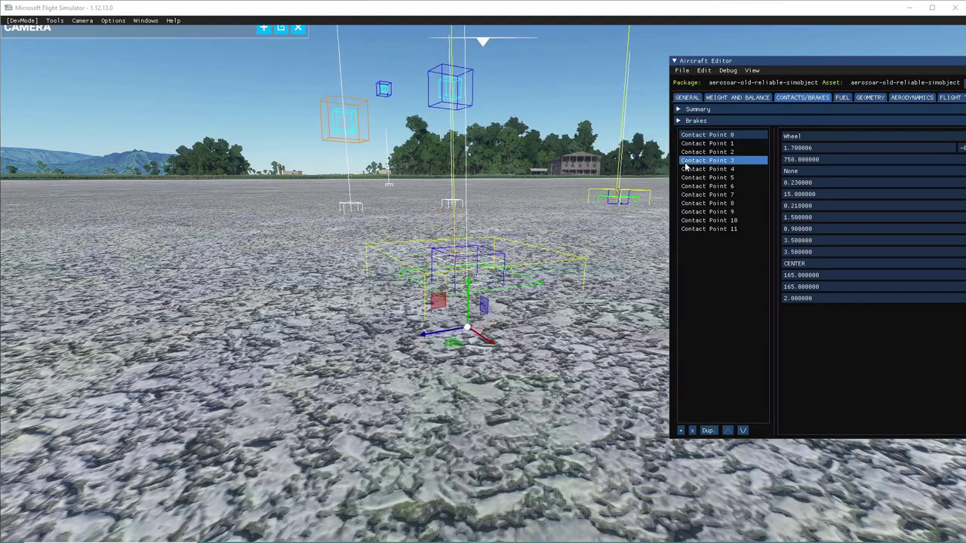
{"action": "left_click", "coordinate": [715, 135]}
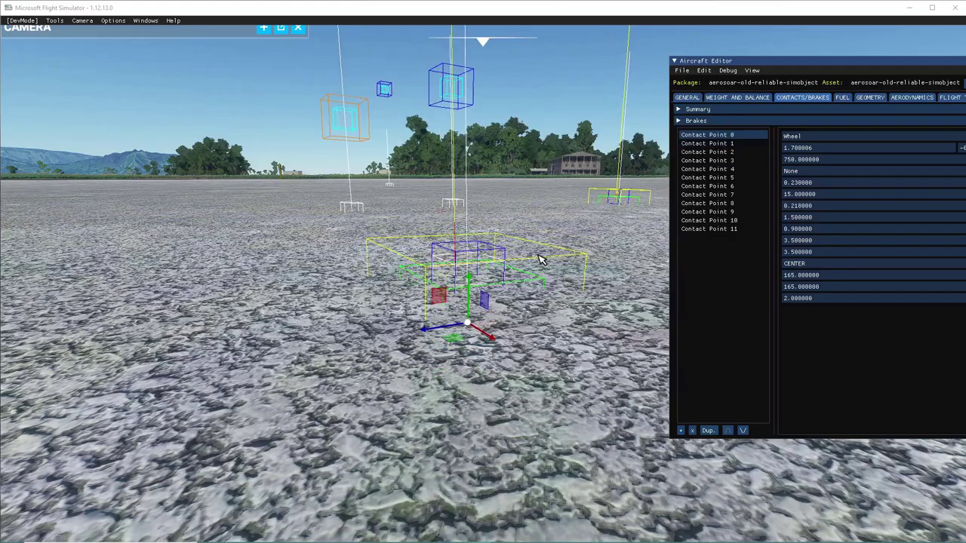
Pull the developer camera back from the nose wheel and swing it around to examine the aircraft's contact points head-on
{"action": "key", "text": "s"}
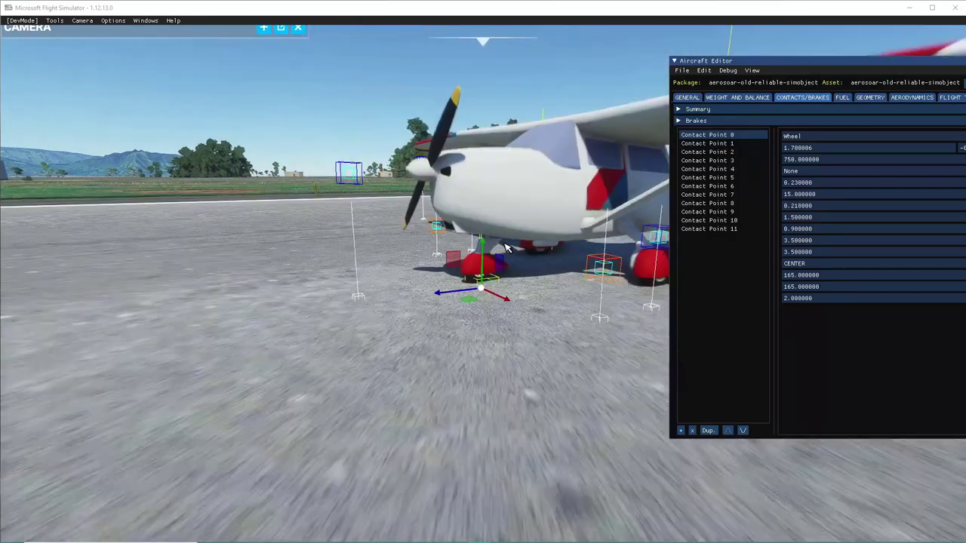
{"action": "scroll", "coordinate": [498, 279], "scroll_direction": "down", "scroll_amount": 3}
{"action": "scroll", "coordinate": [496, 284], "scroll_direction": "up", "scroll_amount": 5}
{"action": "scroll", "coordinate": [495, 282], "scroll_direction": "down", "scroll_amount": 4}
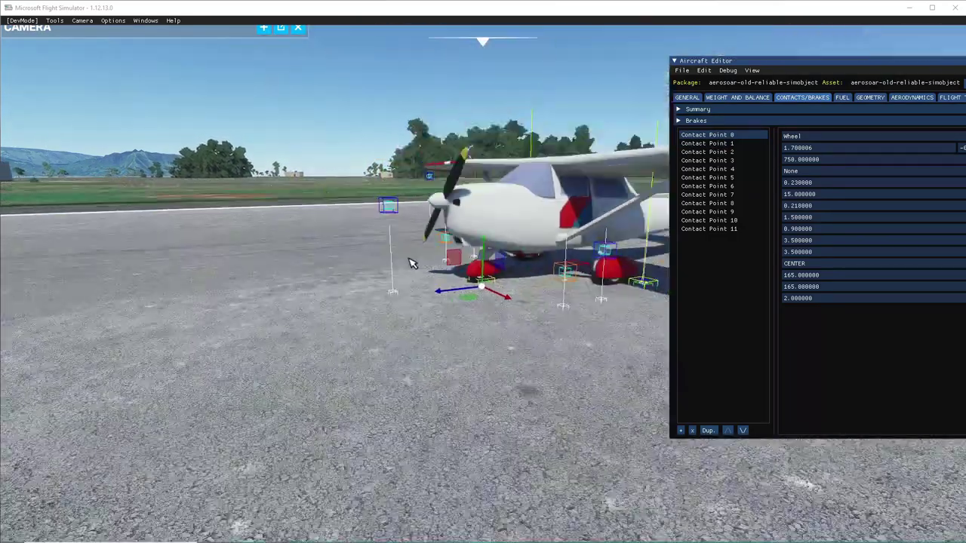
{"action": "left_click", "coordinate": [412, 263]}
{"action": "middle_click_drag", "start_coordinate": [423, 260], "coordinate": [674, 308]}
{"action": "scroll", "coordinate": [515, 283], "scroll_direction": "down", "scroll_amount": 2}
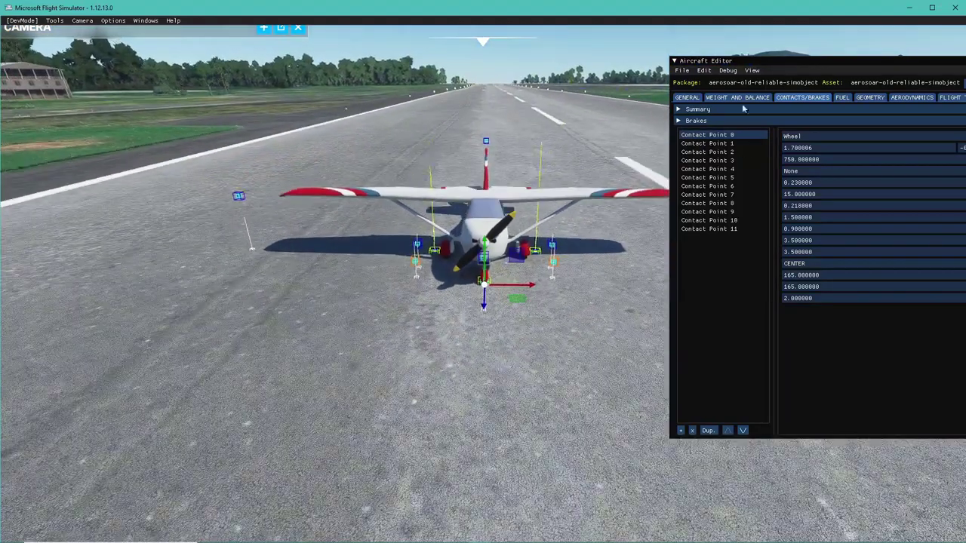
Select contact point 3, the fuselage scrape point ahead of the nose, and move it back to the propeller spinner at about 4.56 ft longitudinally
{"action": "left_click", "coordinate": [761, 64]}
{"action": "left_click_drag", "start_coordinate": [755, 63], "coordinate": [110, 66]}
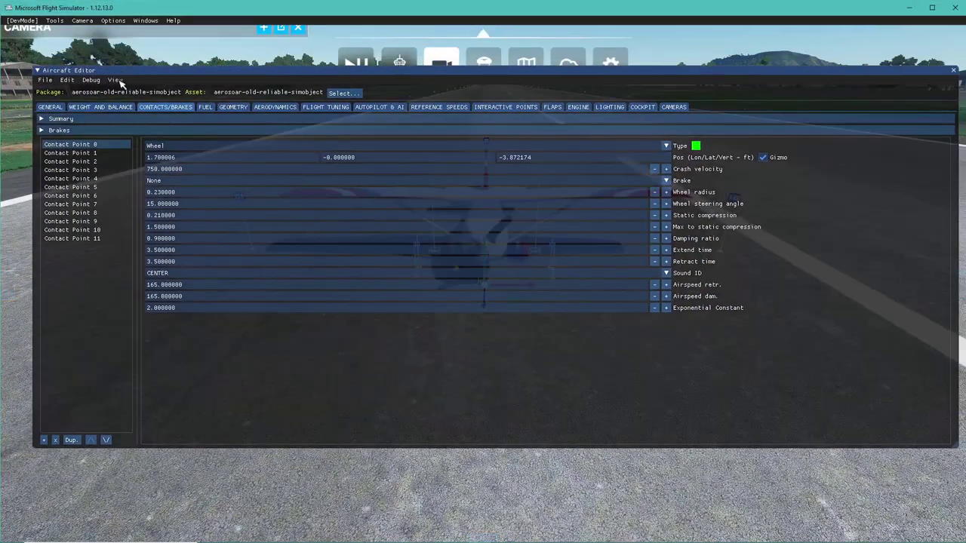
{"action": "left_click", "coordinate": [72, 152]}
{"action": "left_click", "coordinate": [90, 163]}
{"action": "left_click", "coordinate": [89, 170]}
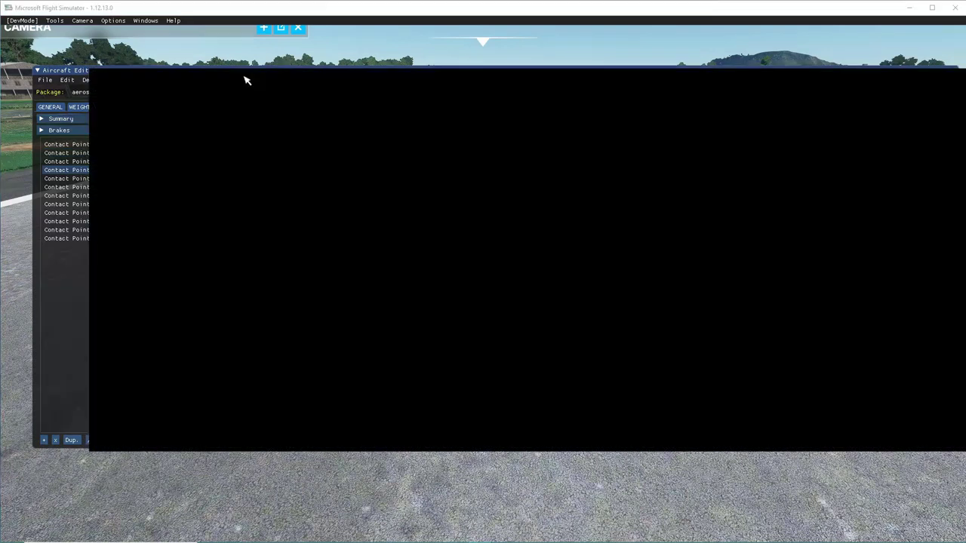
{"action": "left_click_drag", "start_coordinate": [245, 80], "coordinate": [940, 67]}
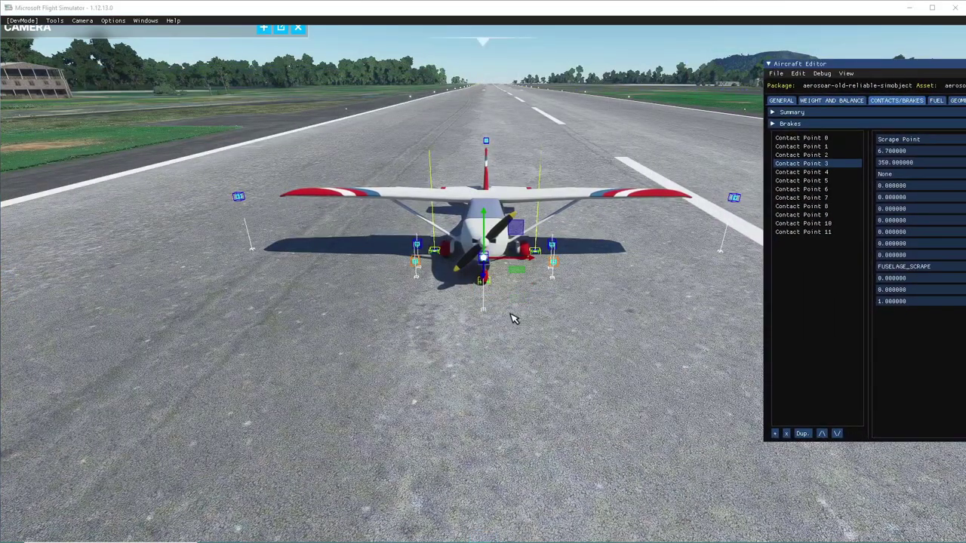
{"action": "scroll", "coordinate": [512, 318], "scroll_direction": "up", "scroll_amount": 5}
{"action": "right_click_drag", "start_coordinate": [610, 241], "coordinate": [254, 246]}
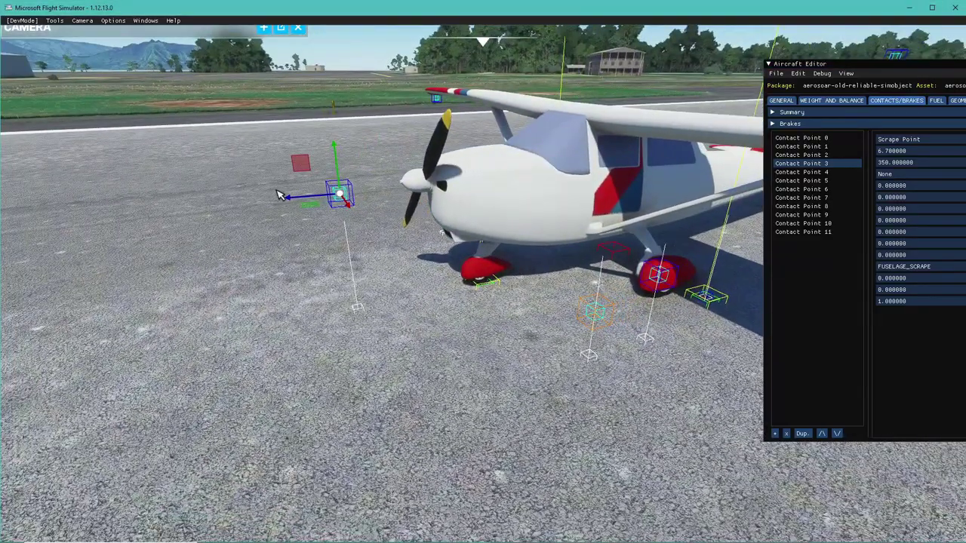
{"action": "left_click_drag", "start_coordinate": [295, 201], "coordinate": [362, 201]}
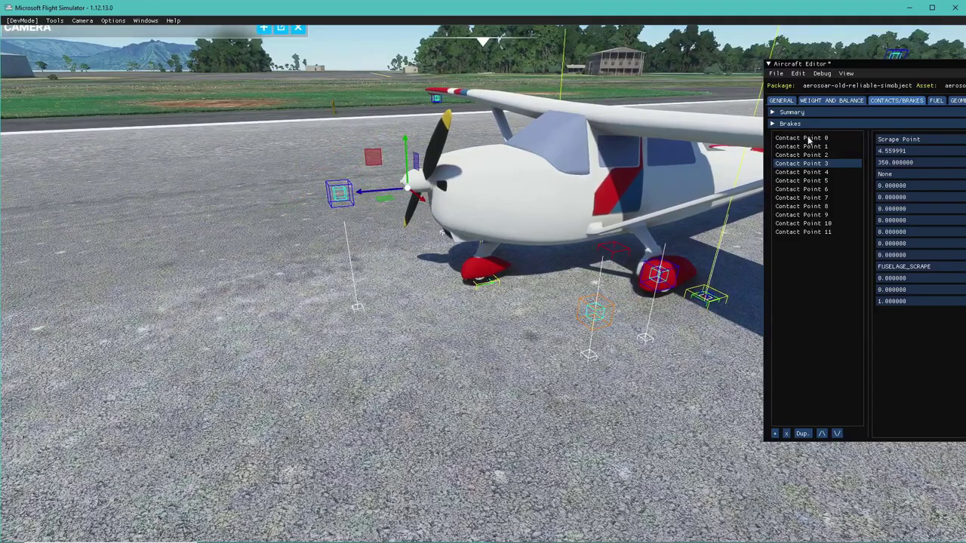
Check contact point 3 from other angles, shift it slightly forward to about 4.79 ft longitudinally, and save and resync the aircraft
{"action": "right_click_drag", "start_coordinate": [414, 253], "coordinate": [797, 243]}
{"action": "left_click_drag", "start_coordinate": [485, 146], "coordinate": [486, 138]}
{"action": "right_click_drag", "start_coordinate": [494, 198], "coordinate": [93, 201]}
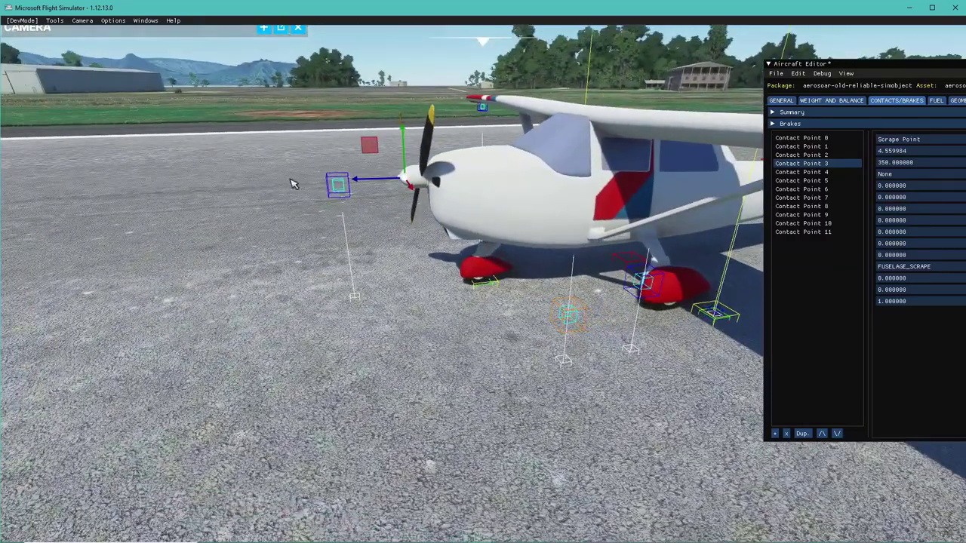
{"action": "left_click_drag", "start_coordinate": [374, 181], "coordinate": [361, 185]}
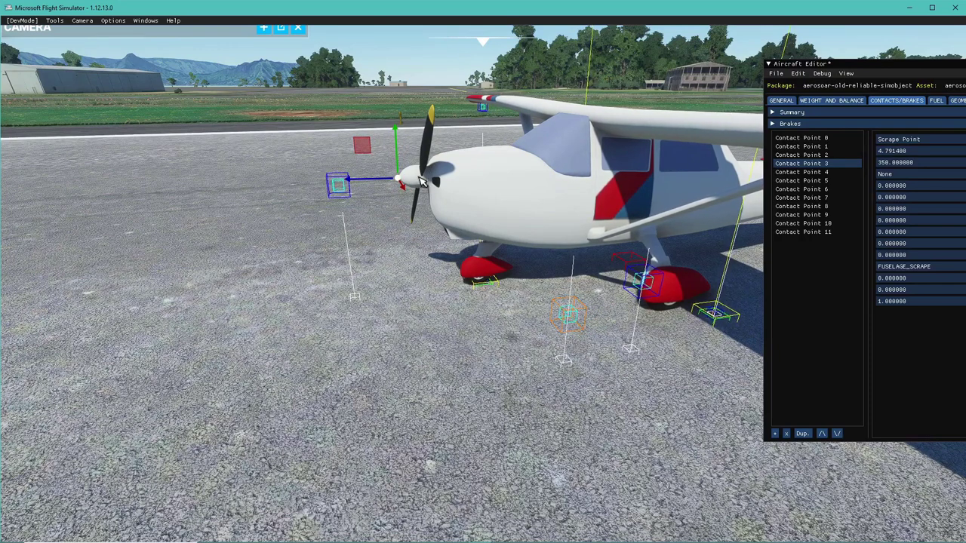
{"action": "left_click", "coordinate": [776, 73]}
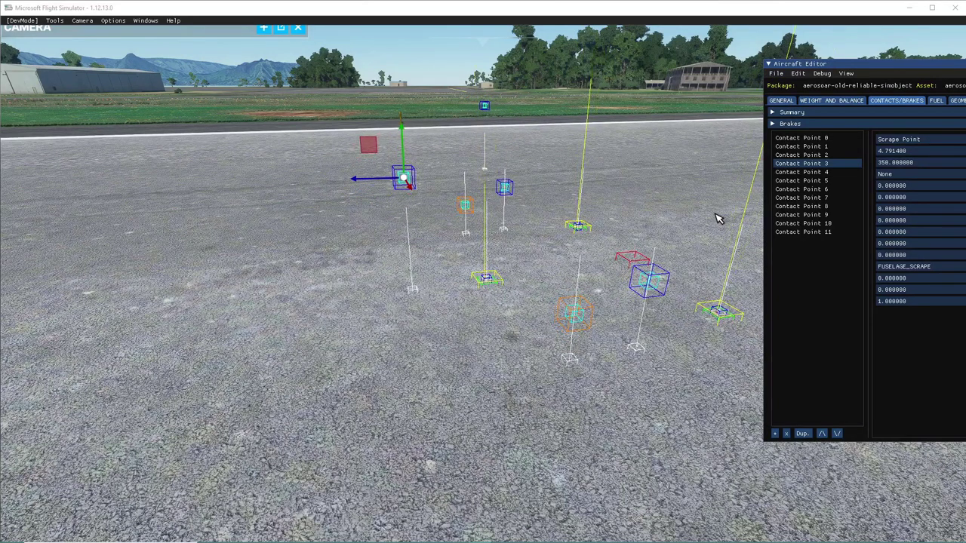
Go through contact points 4 and 5 to select contact point 6, the left wing scrape point, and move the Aircraft Editor clear of the wings
{"action": "left_click", "coordinate": [442, 304]}
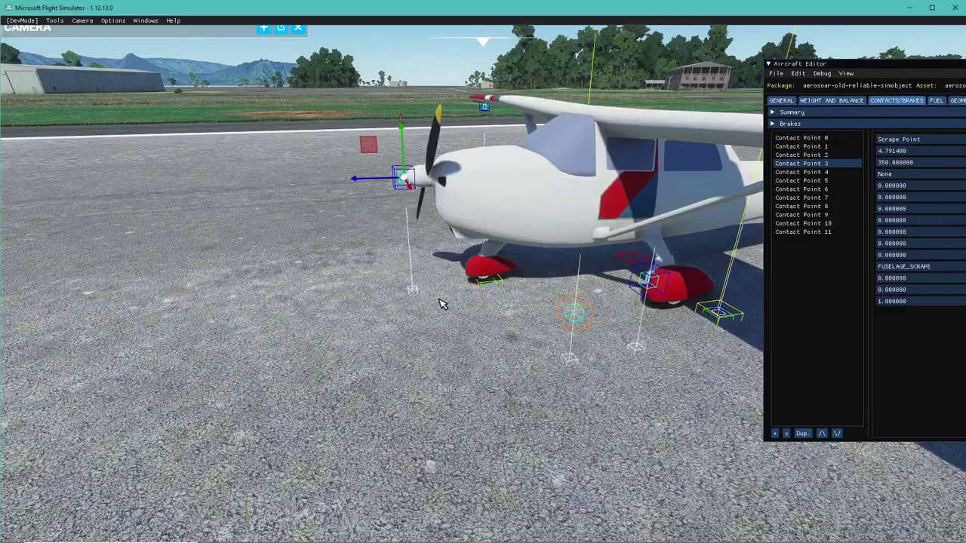
{"action": "right_click_drag", "start_coordinate": [427, 313], "coordinate": [707, 315]}
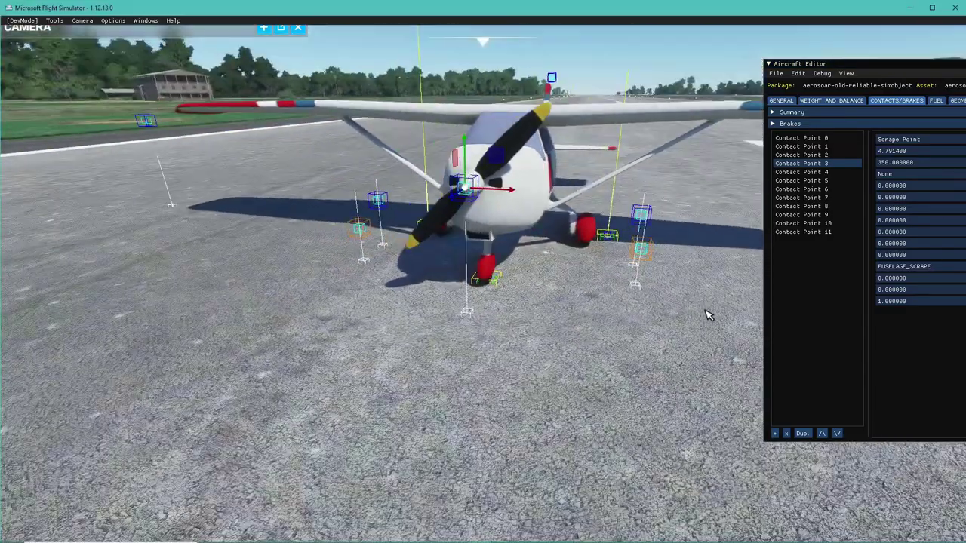
{"action": "scroll", "coordinate": [610, 296], "scroll_direction": "down", "scroll_amount": 2}
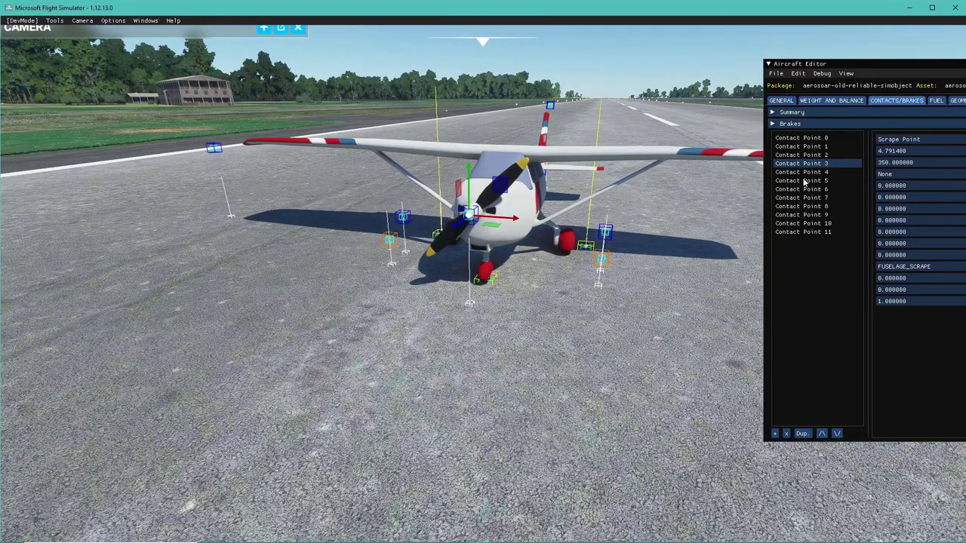
{"action": "left_click_drag", "start_coordinate": [838, 66], "coordinate": [732, 74]}
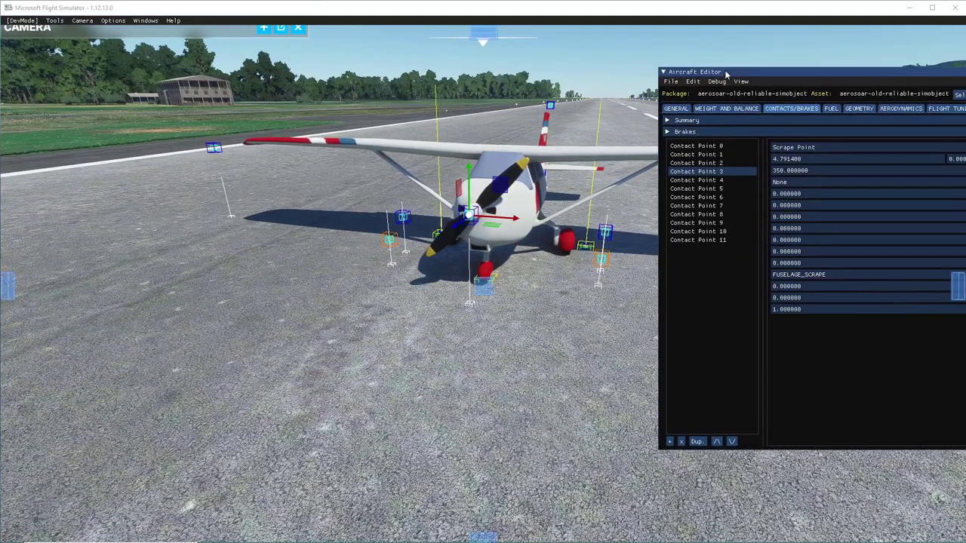
{"action": "left_click", "coordinate": [708, 182]}
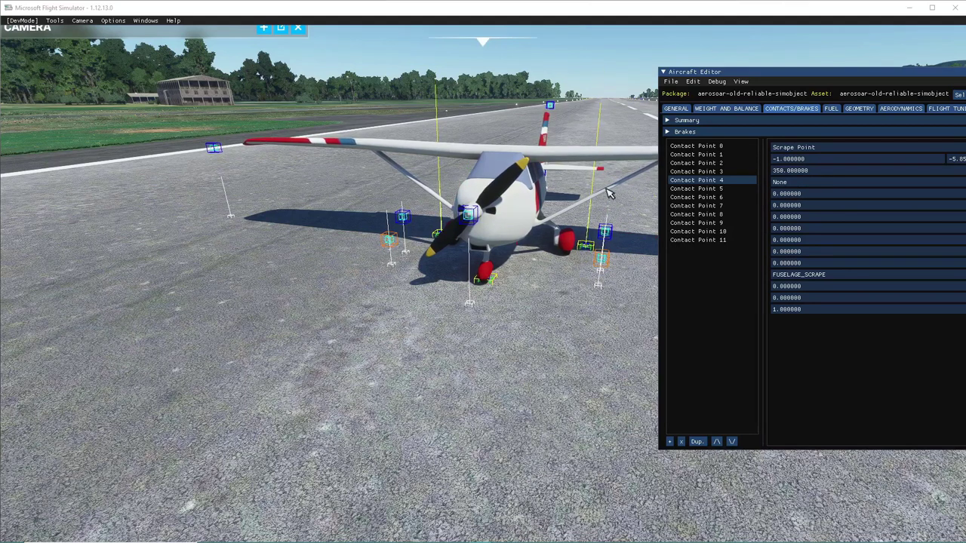
{"action": "left_click", "coordinate": [717, 197]}
{"action": "left_click", "coordinate": [717, 188]}
{"action": "left_click", "coordinate": [719, 199]}
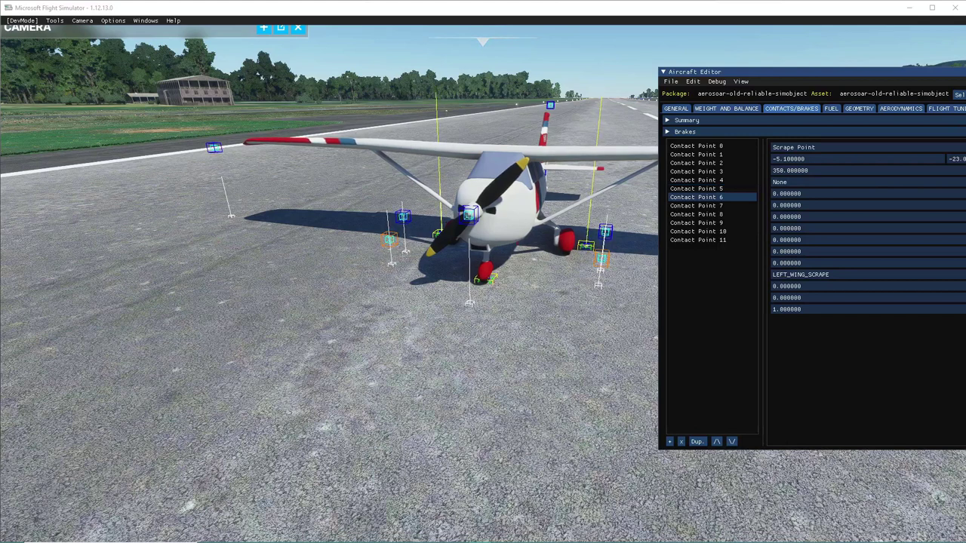
{"action": "left_click_drag", "start_coordinate": [888, 75], "coordinate": [965, 46]}
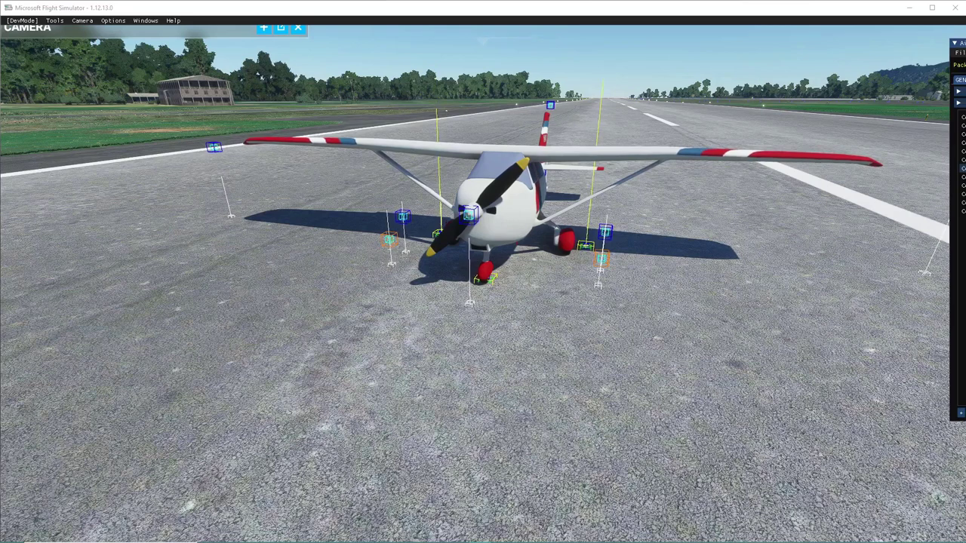
{"action": "left_click", "coordinate": [794, 267]}
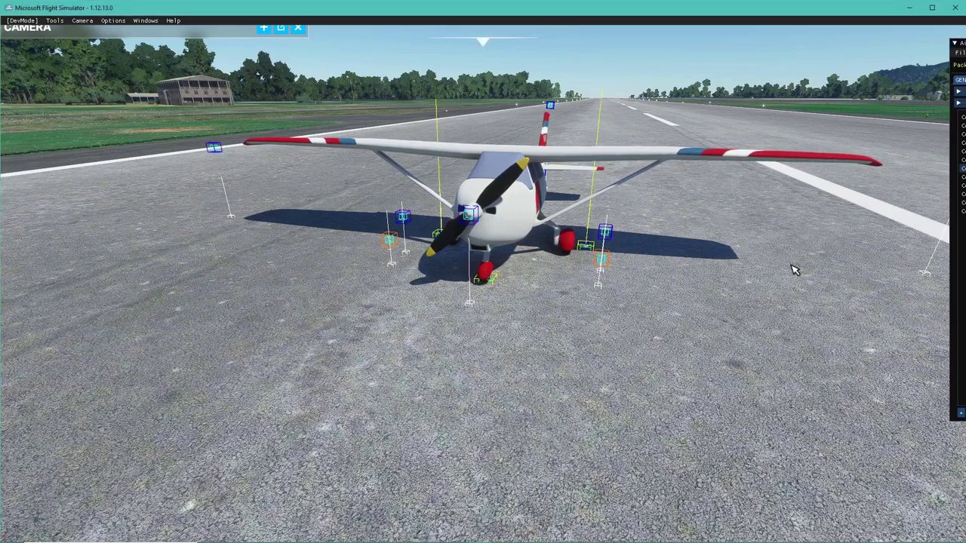